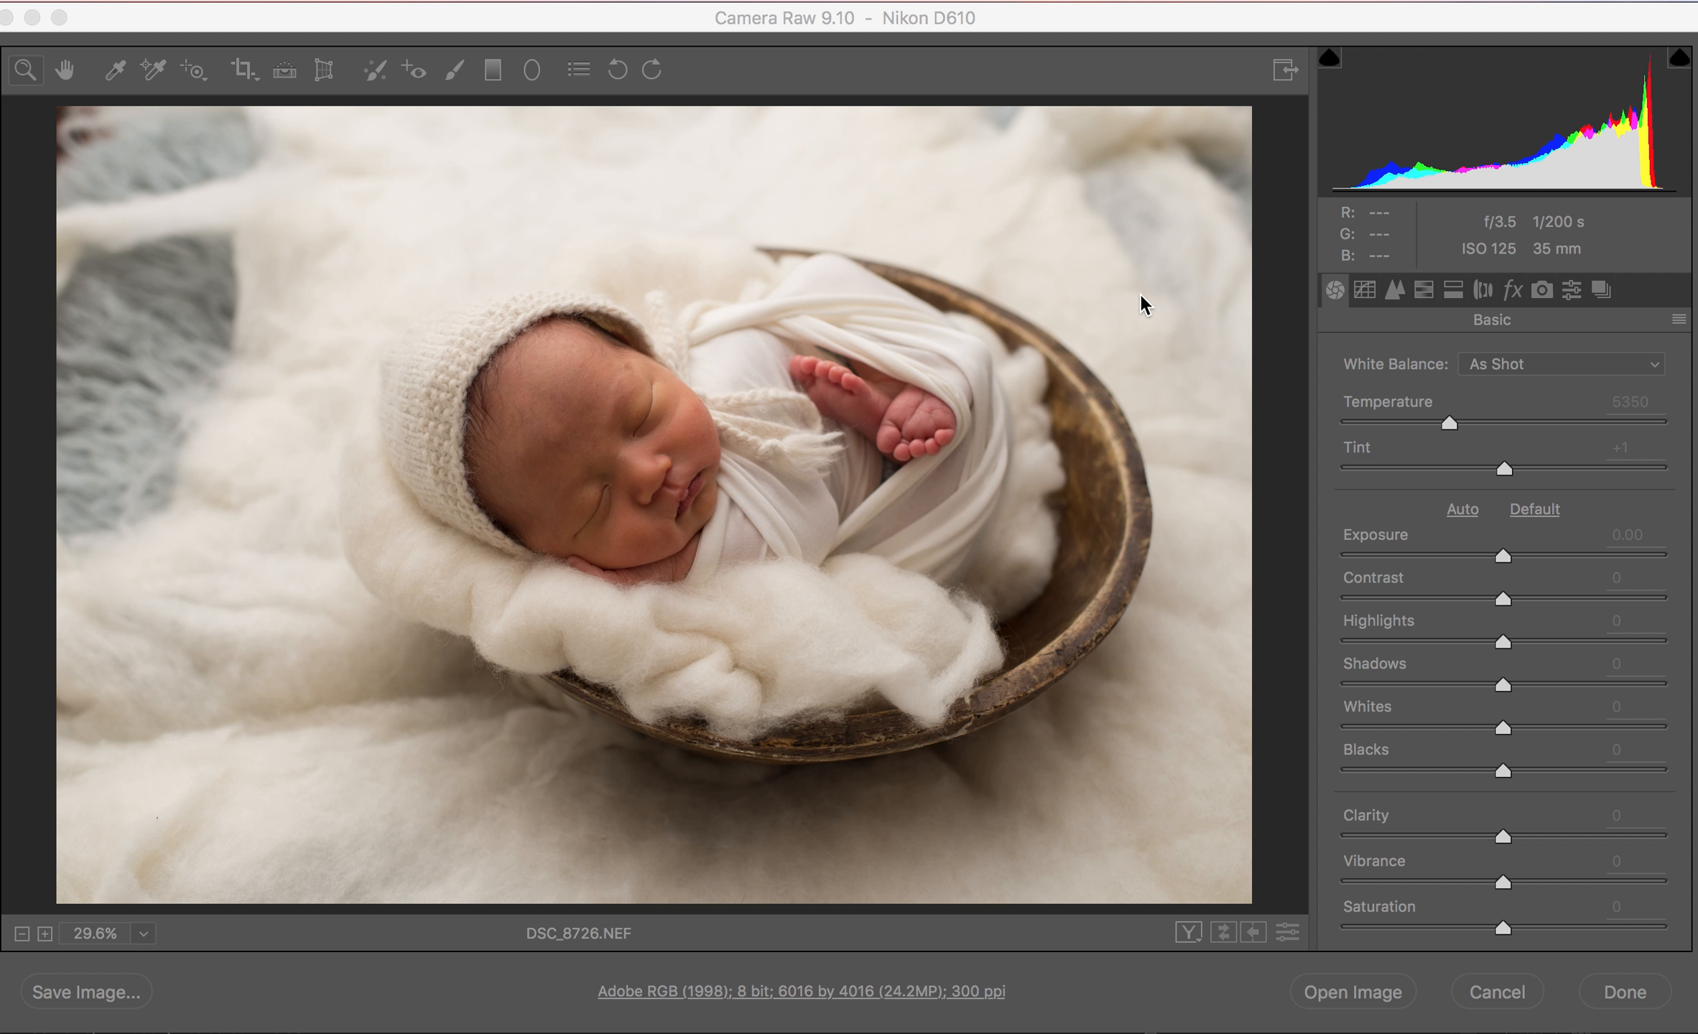
Set the photo's camera profile to Camera Neutral in the camera calibration settings
click(1276, 275)
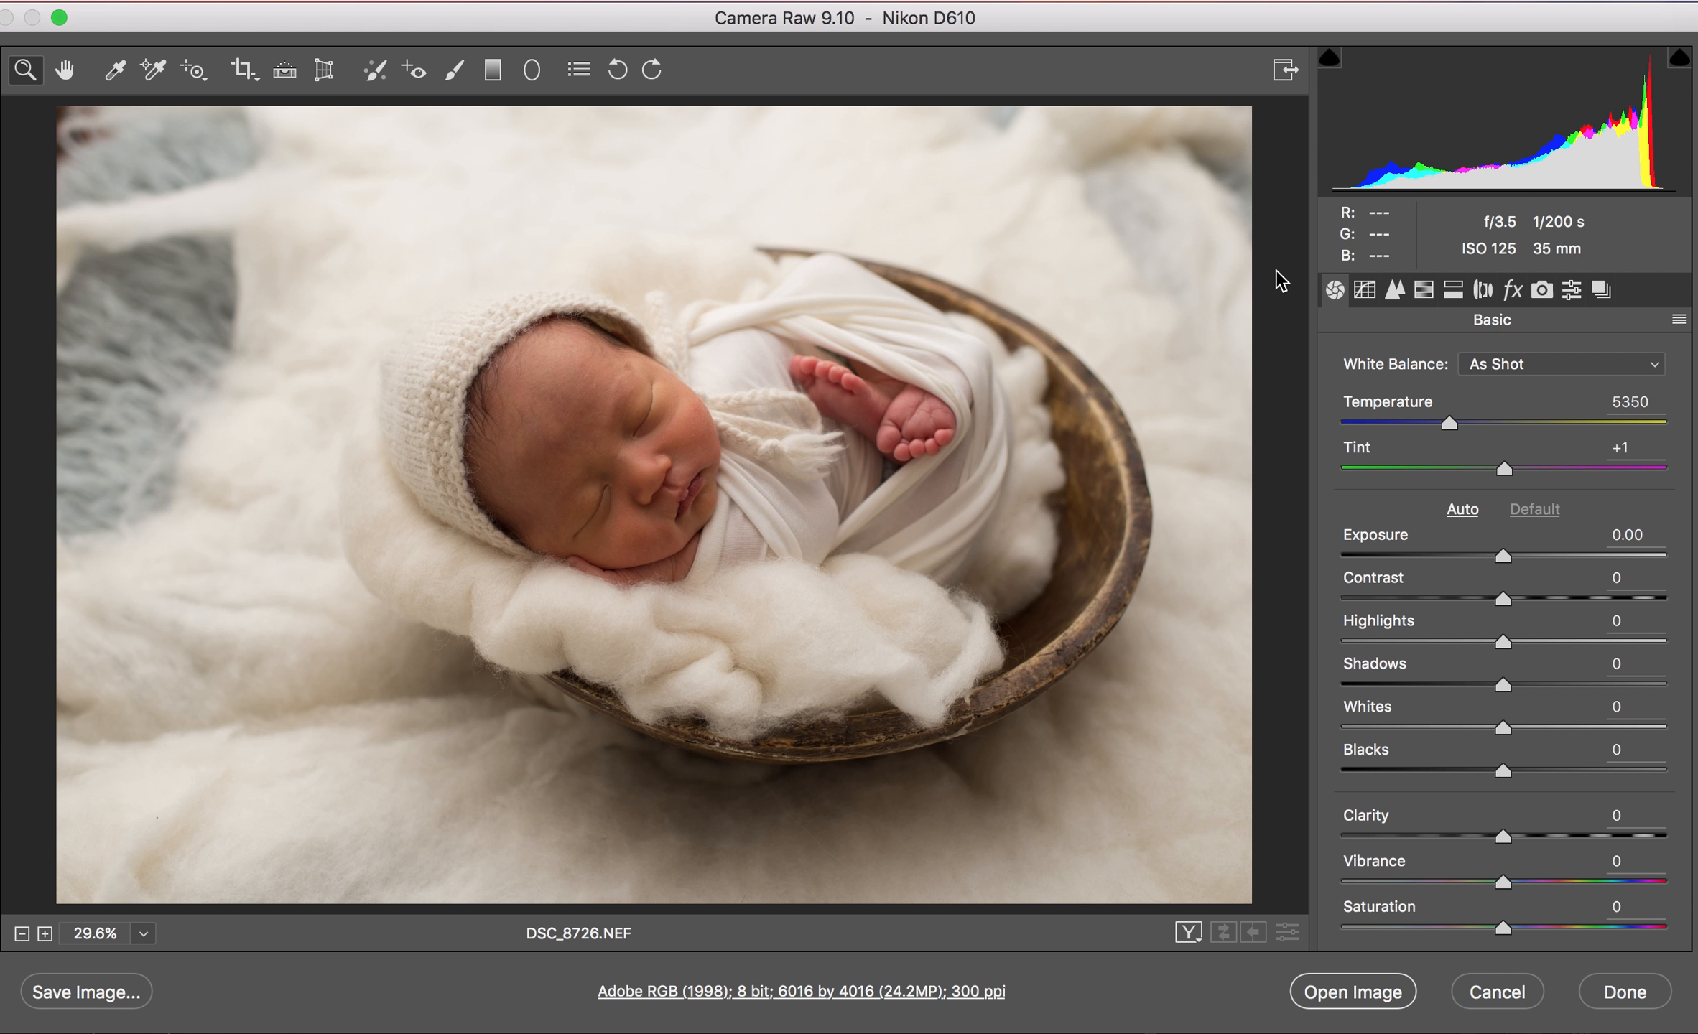
click(1277, 273)
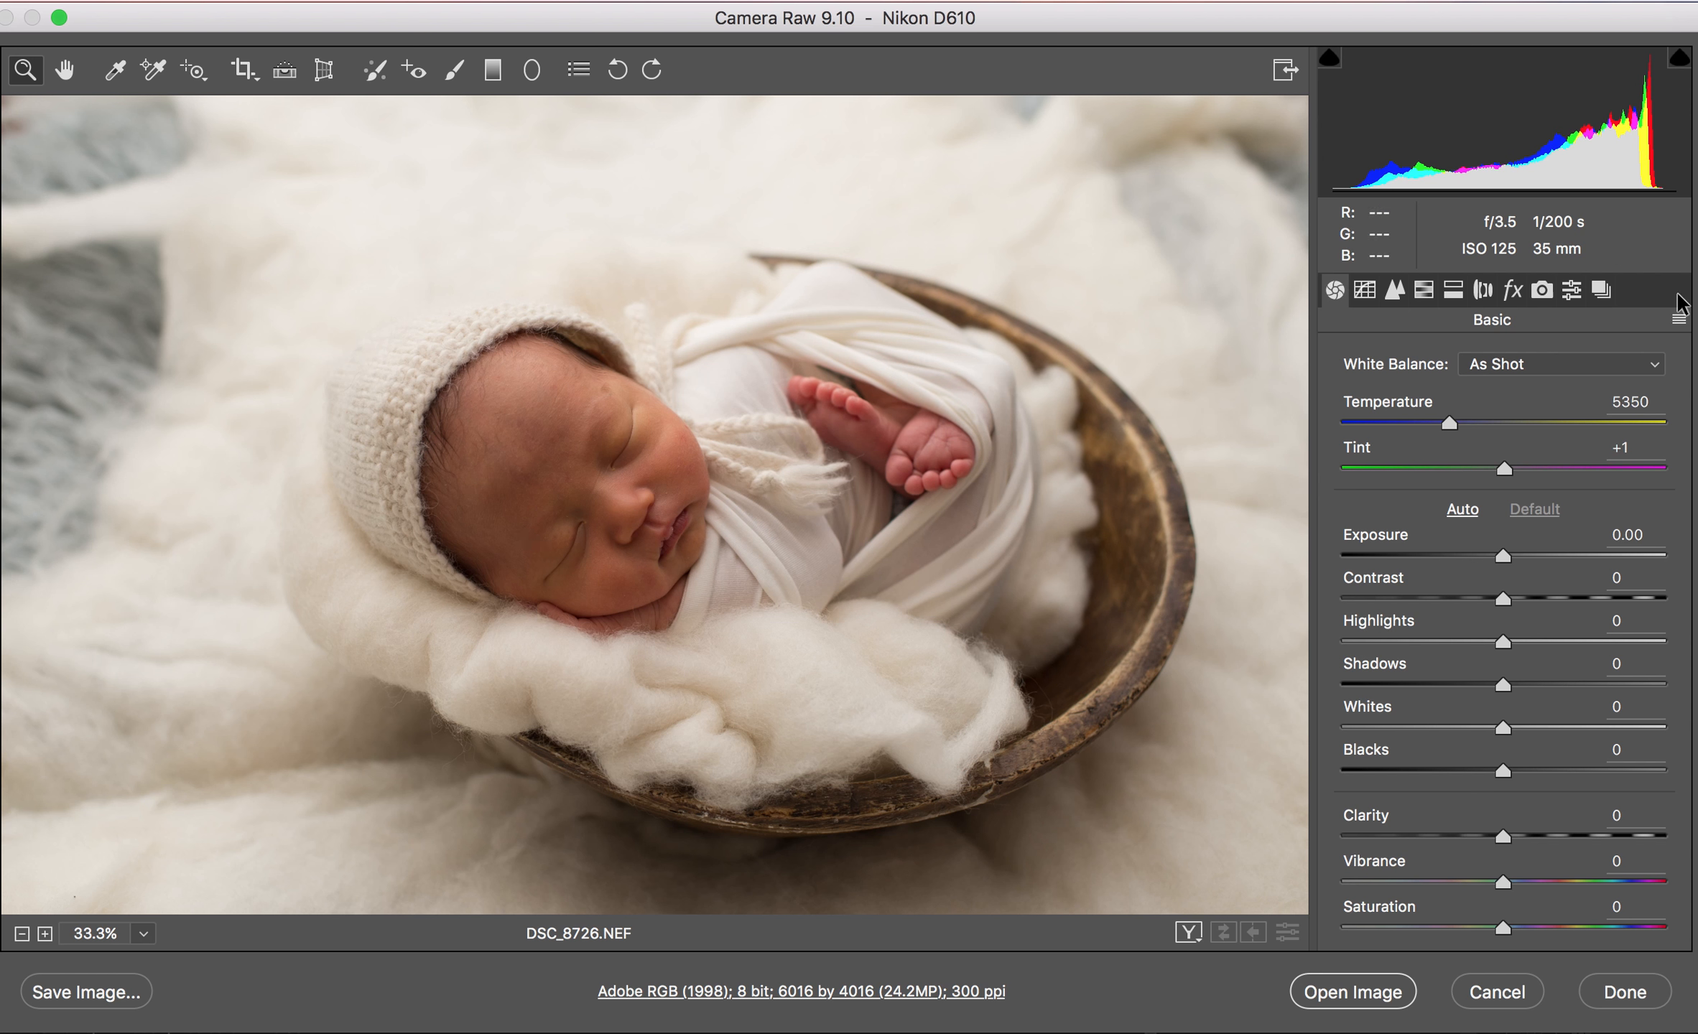
click(1541, 290)
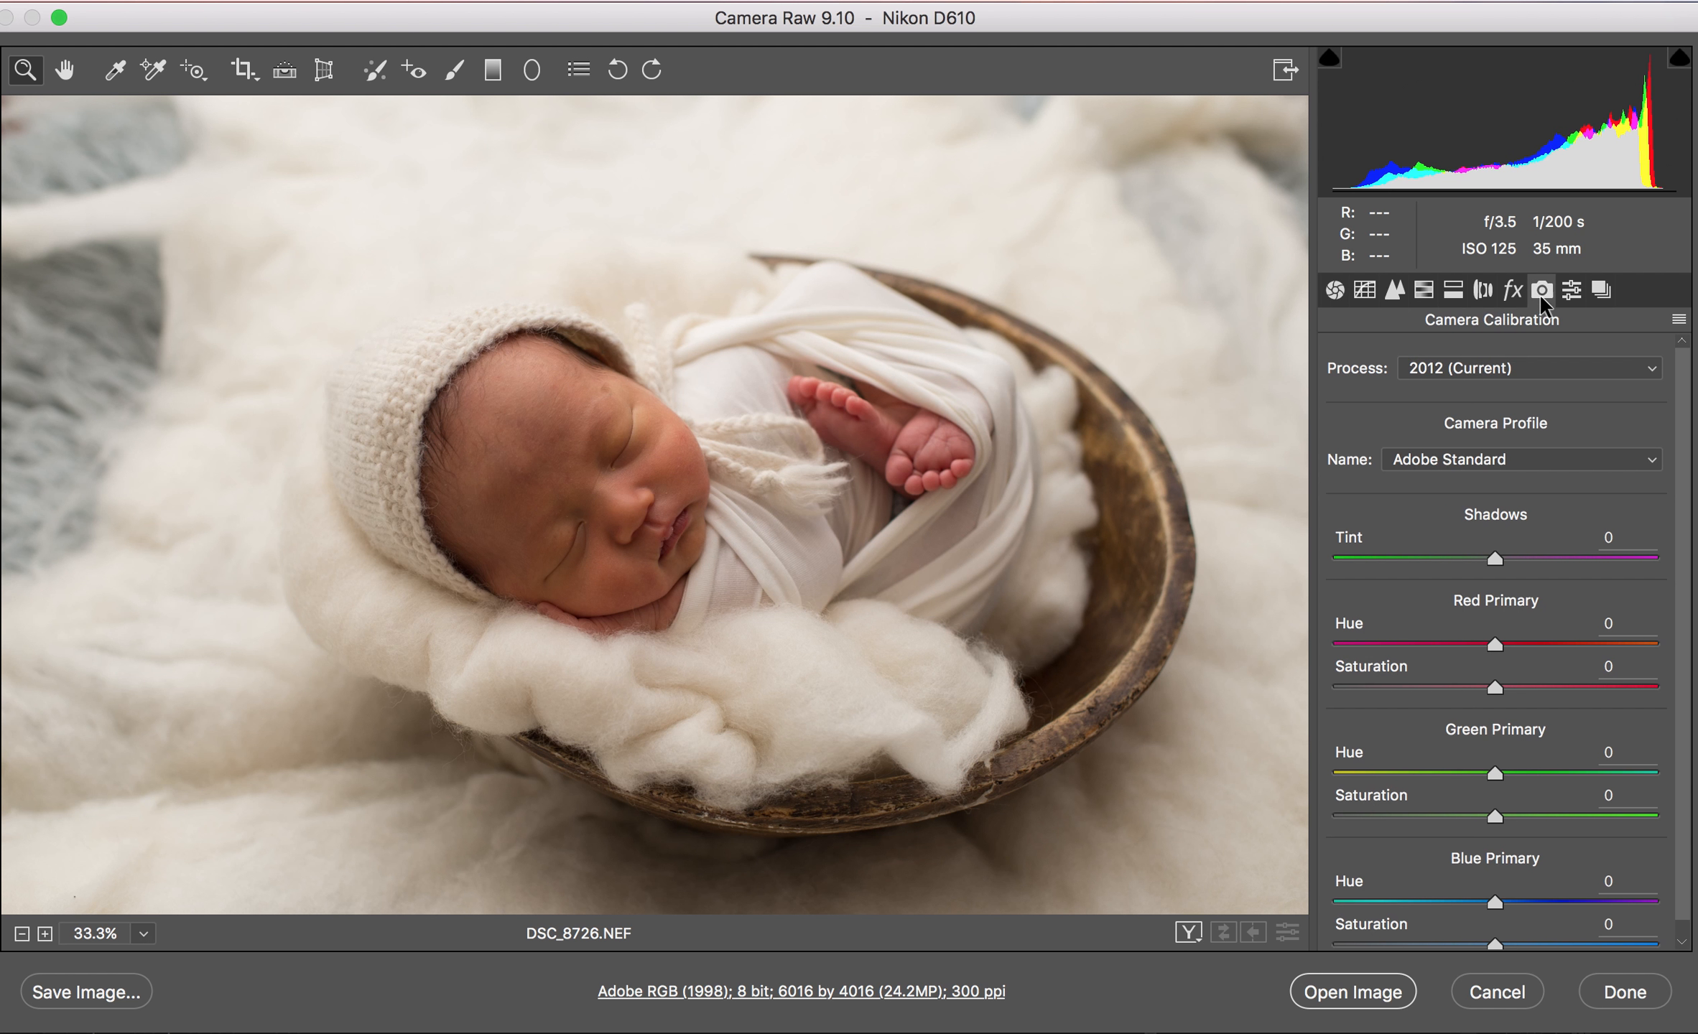
click(1460, 463)
click(1460, 462)
click(1462, 463)
click(1467, 524)
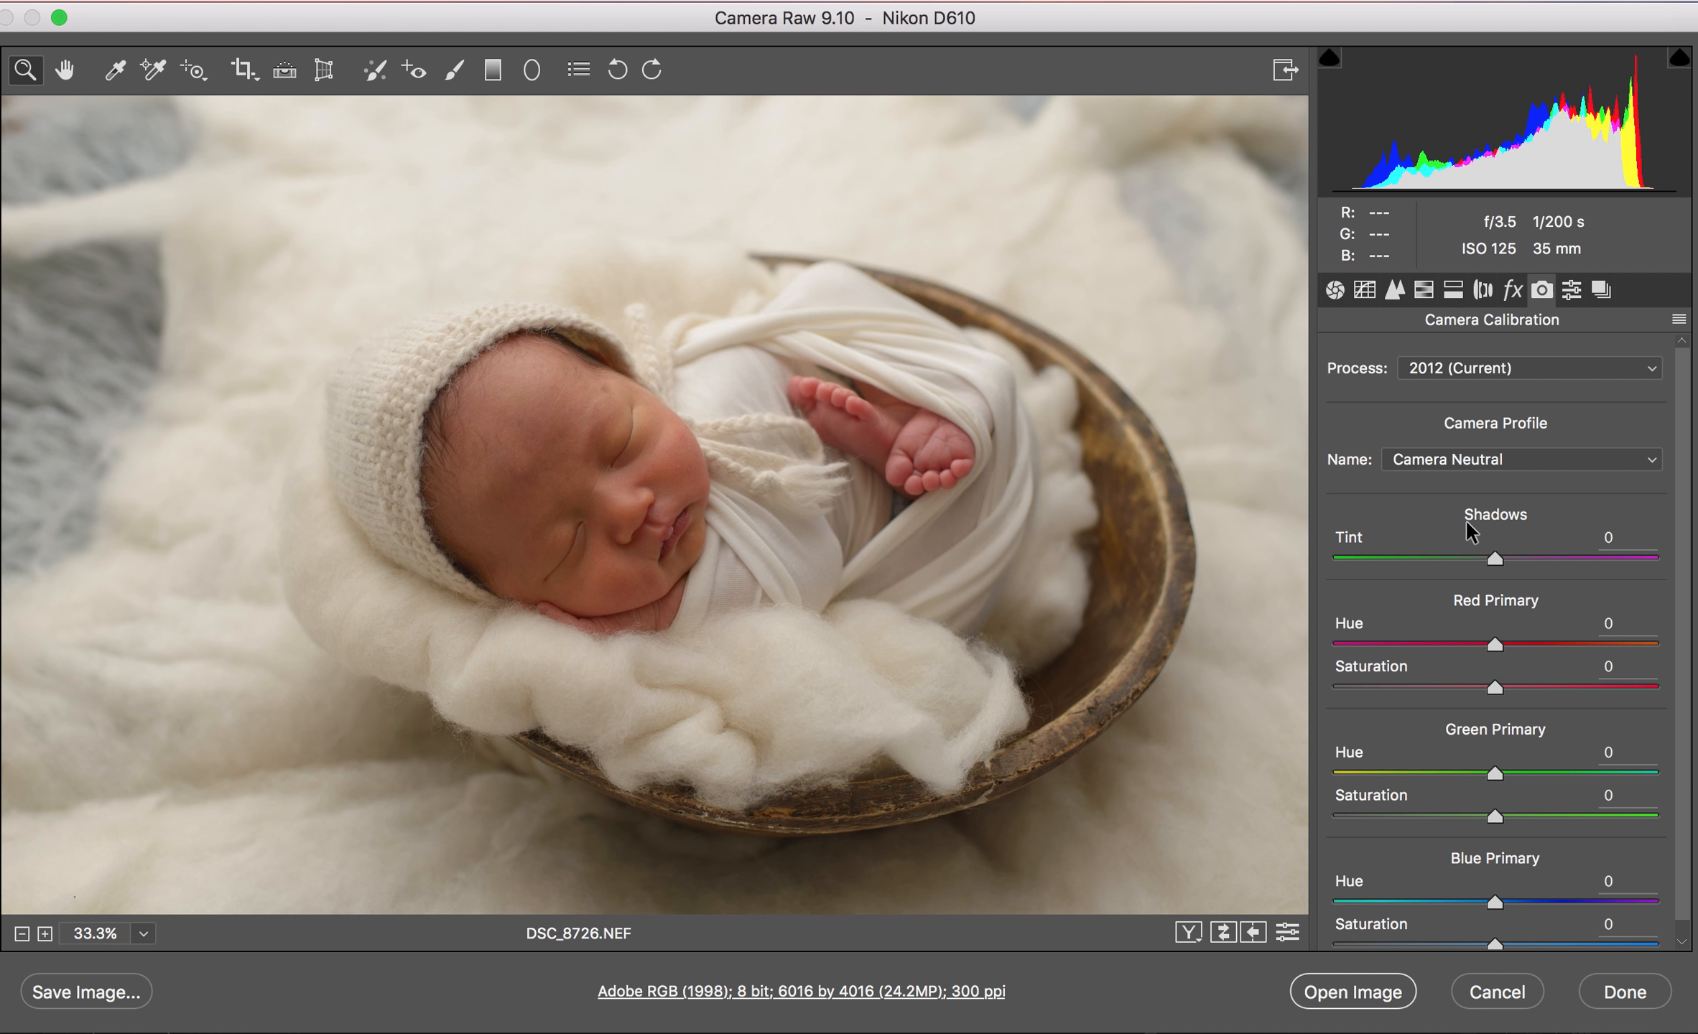
Switch the camera profile to Adobe Standard for comparison and set it back to Camera Neutral
click(1490, 459)
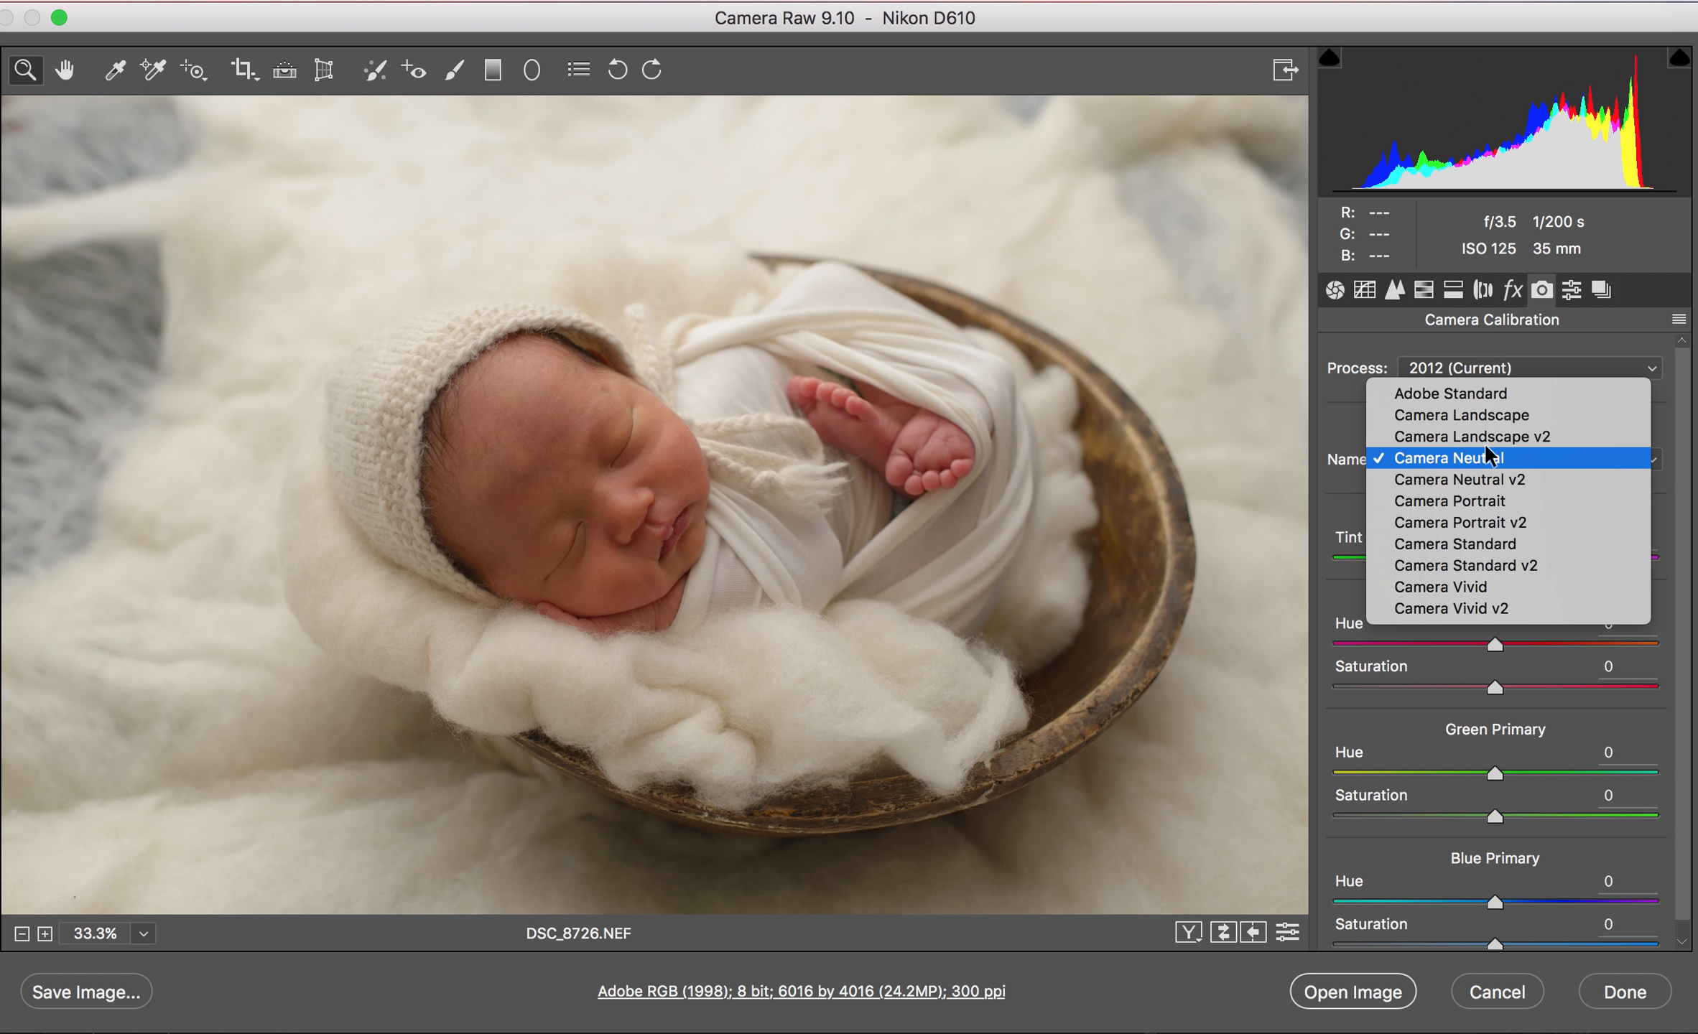
click(1480, 392)
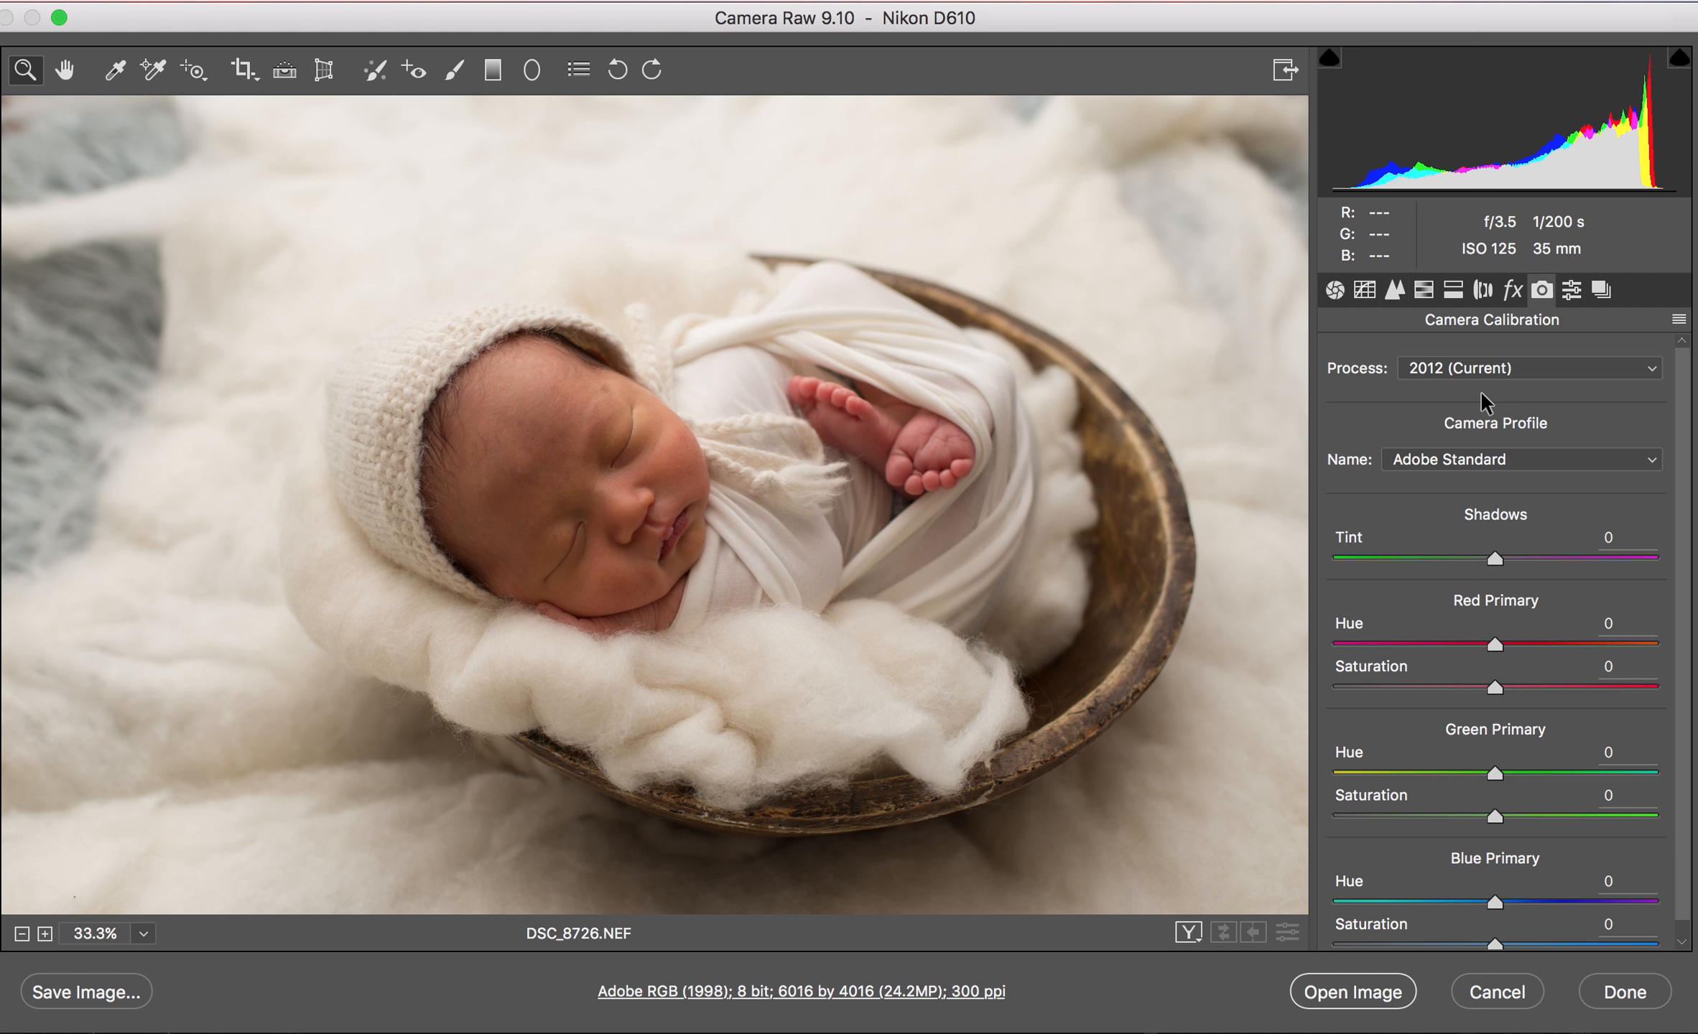
click(1486, 461)
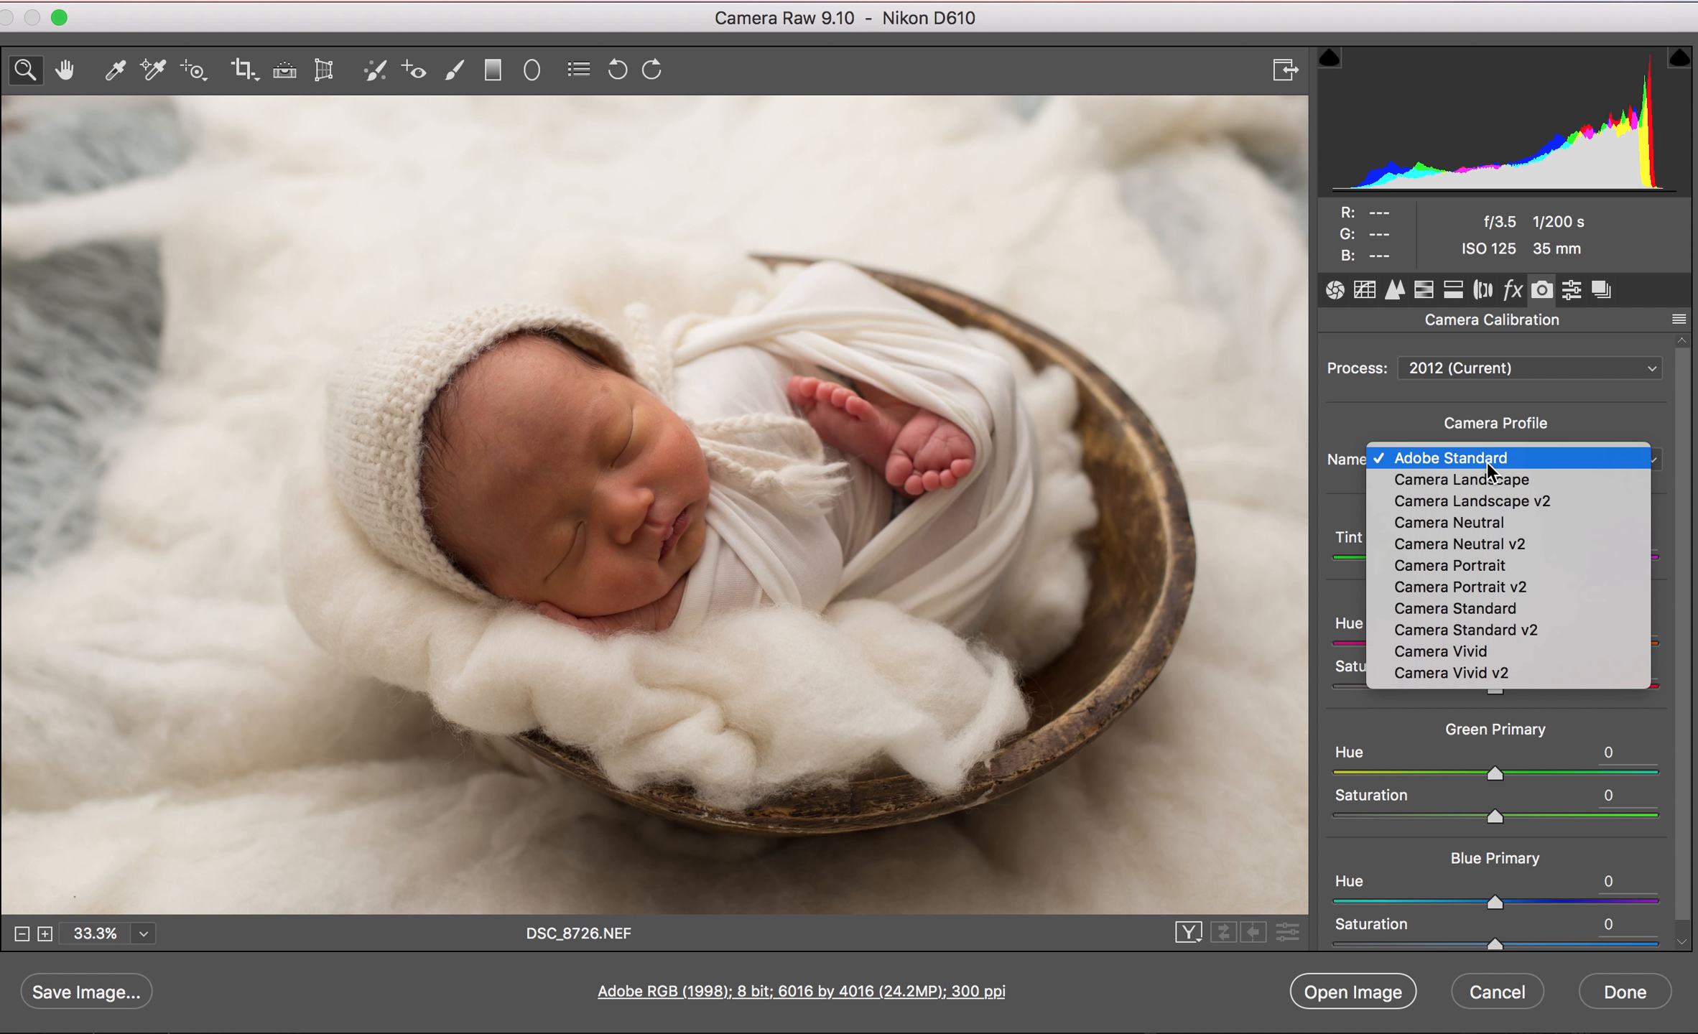
click(1470, 517)
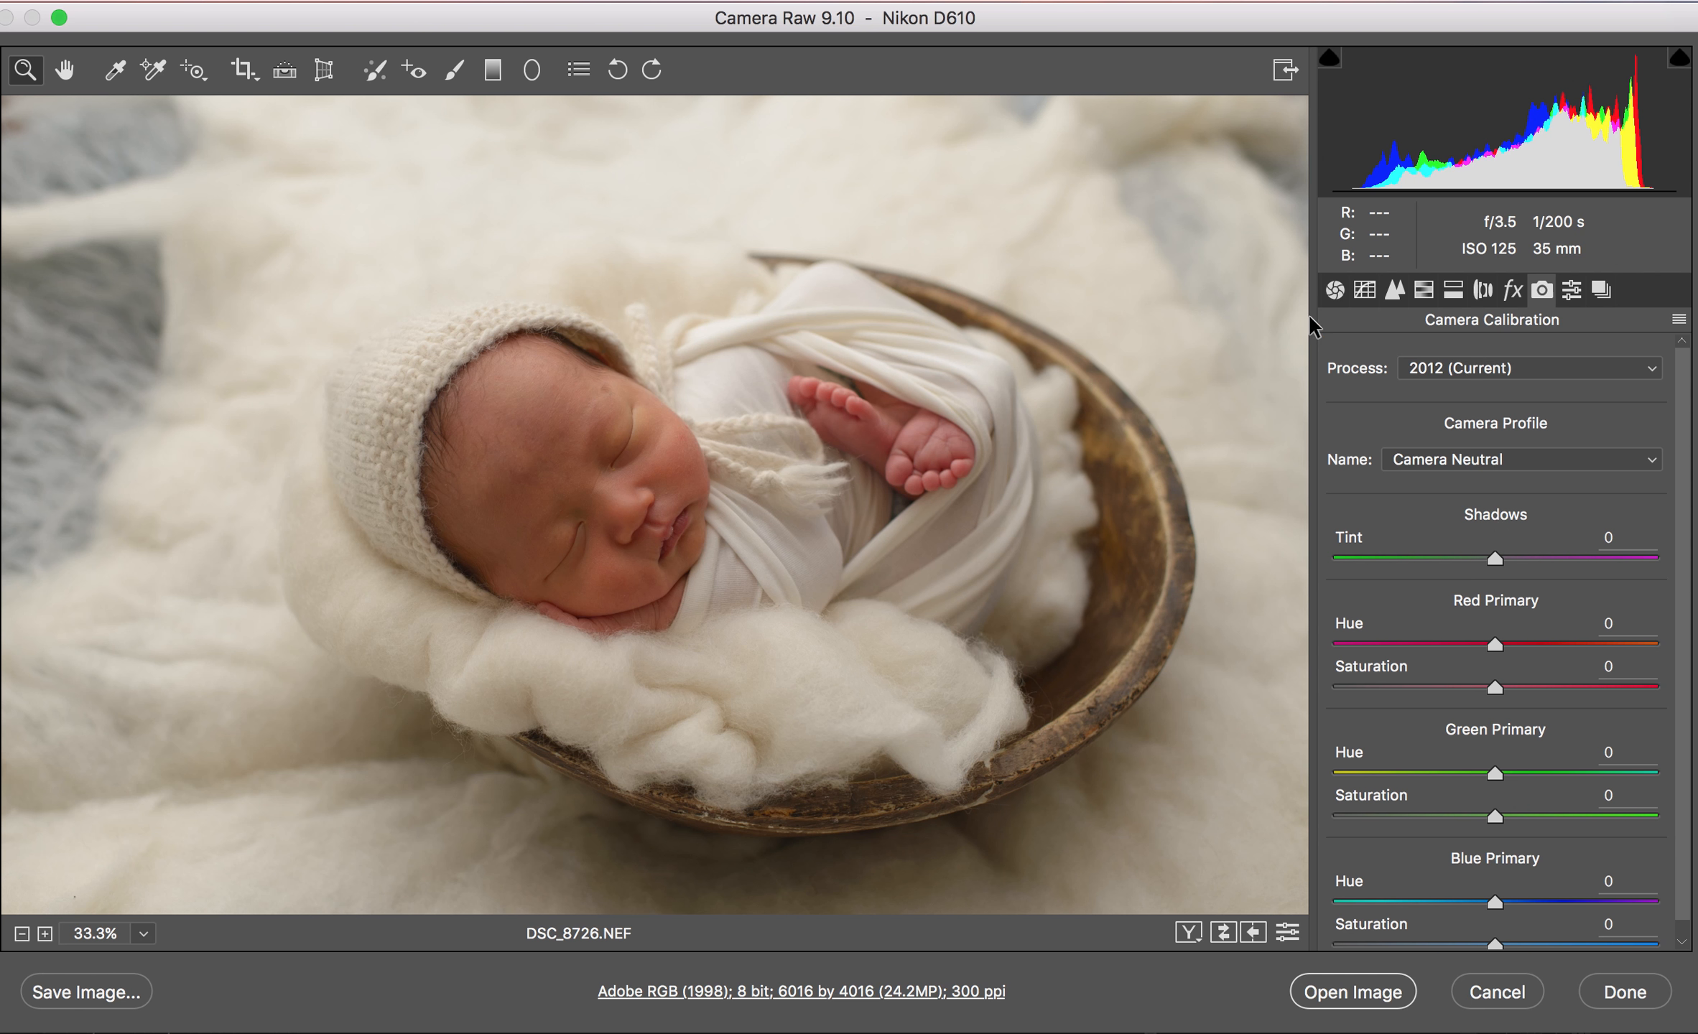
Reduce the HSL saturation of Oranges to -23 and of Yellows to -18
click(1424, 290)
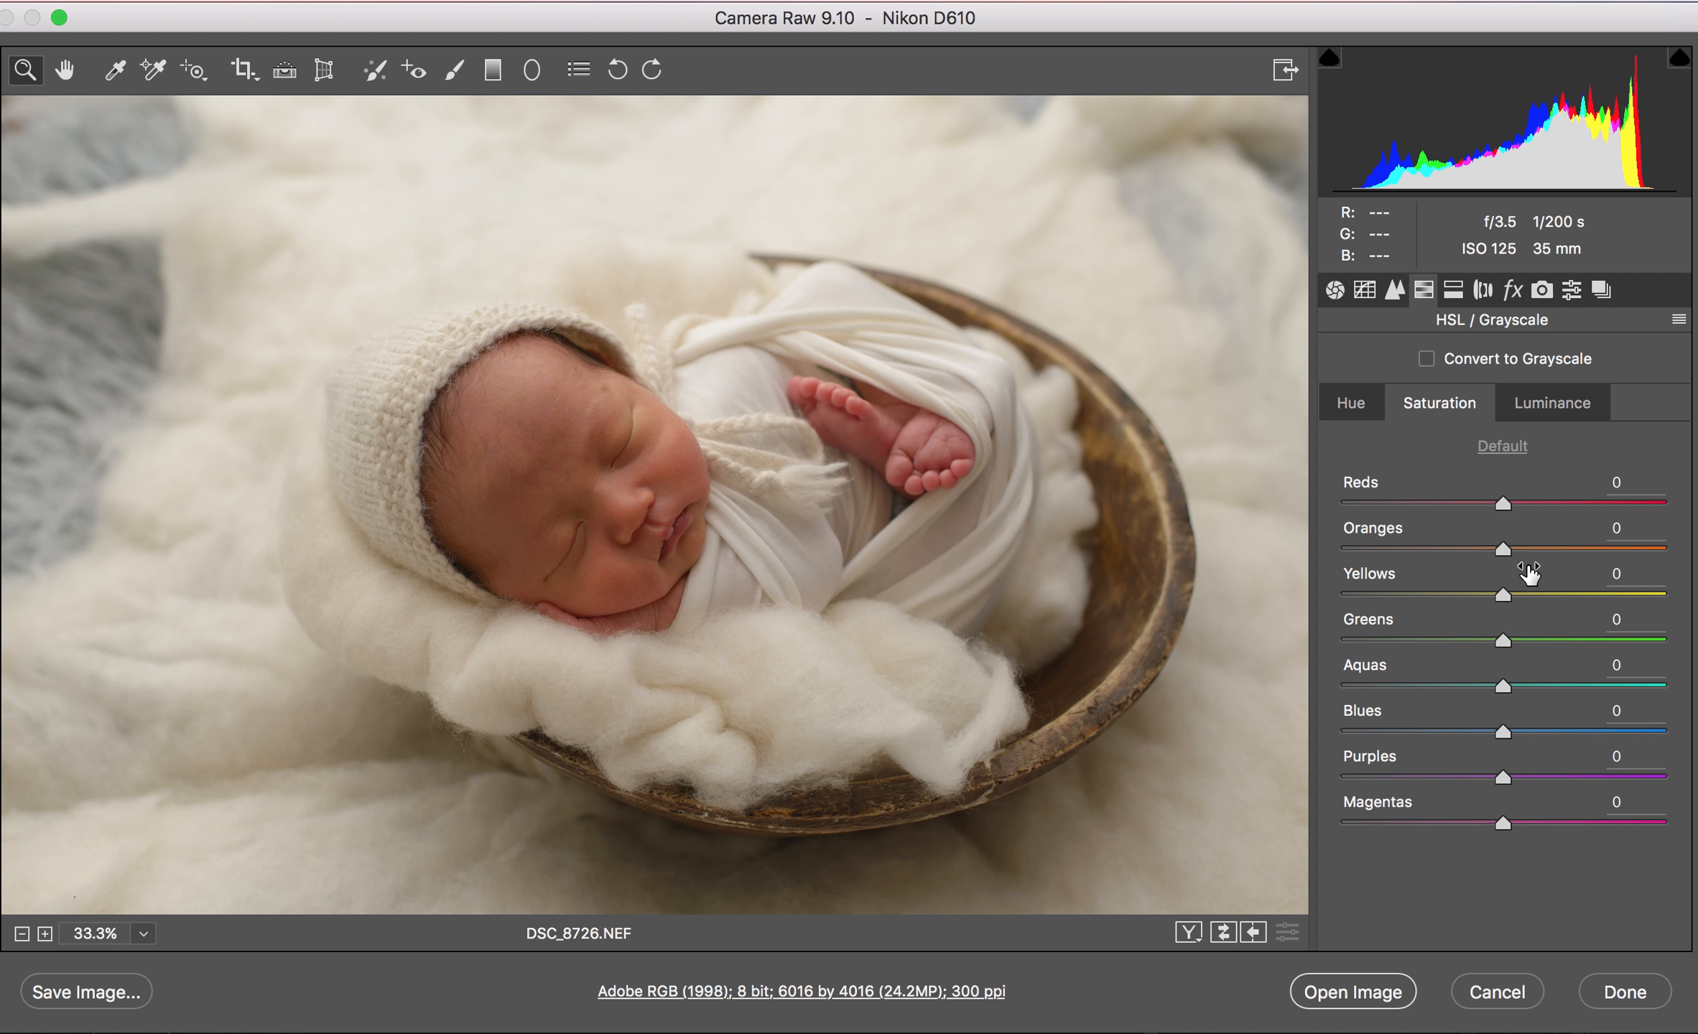
drag(1500, 550, 1463, 544)
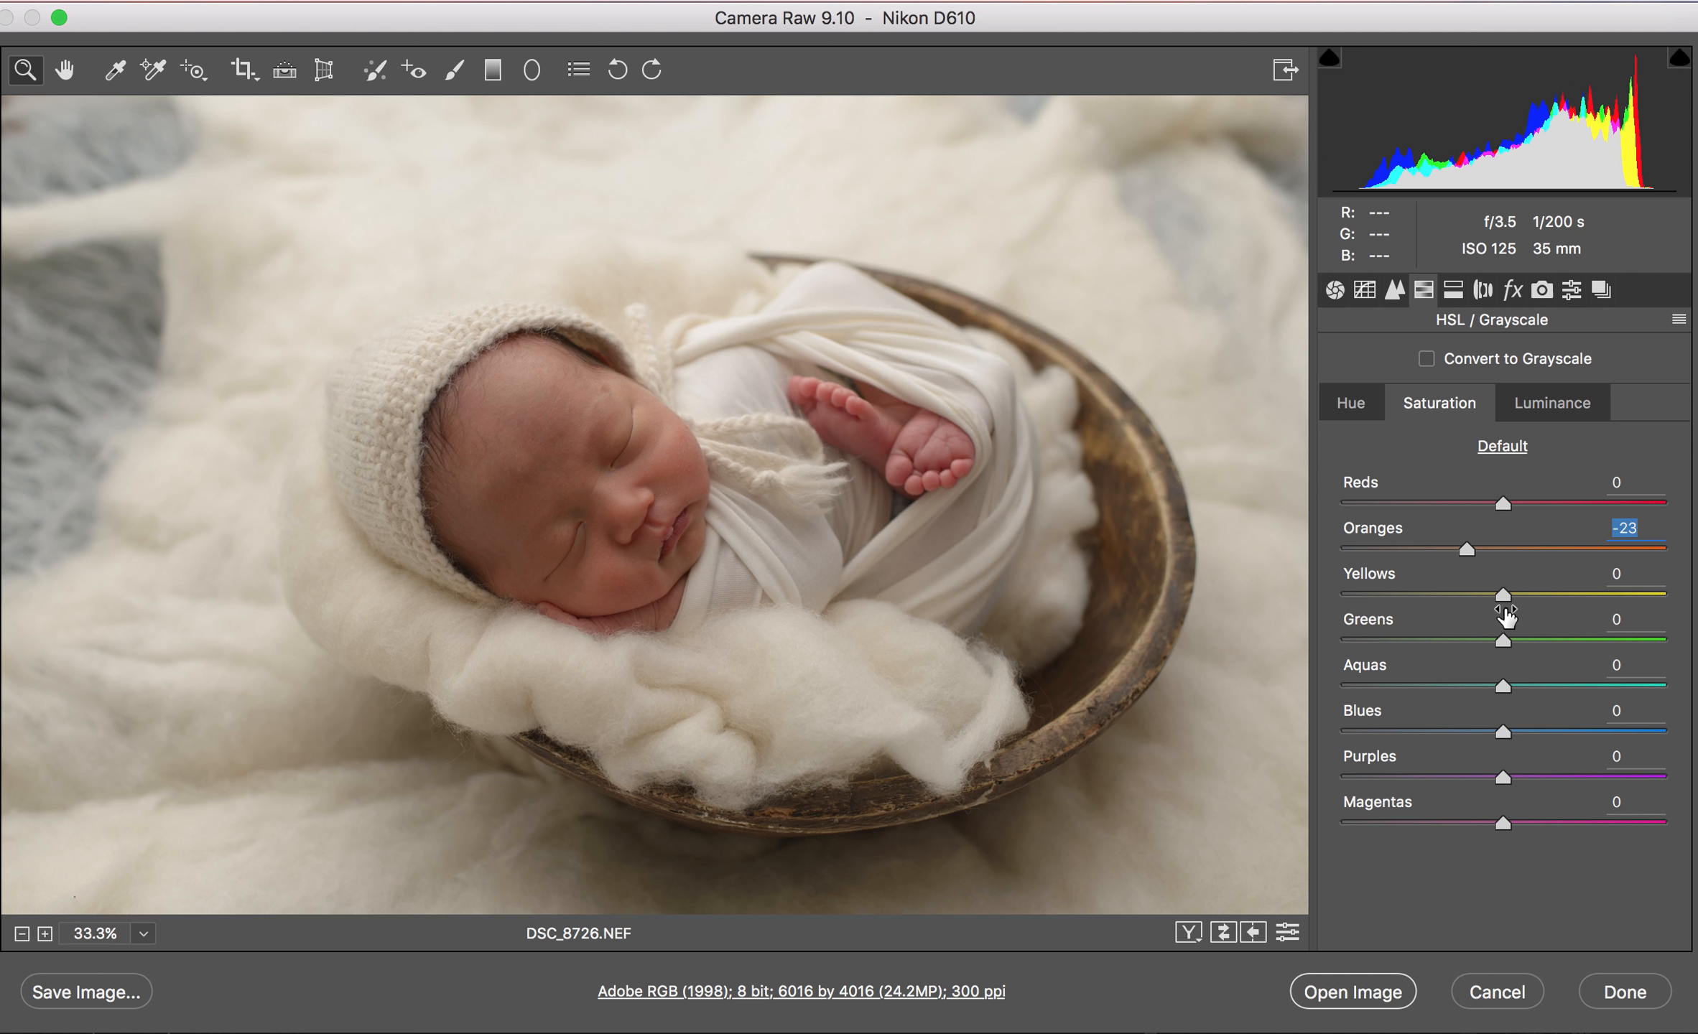
drag(1503, 598, 1473, 607)
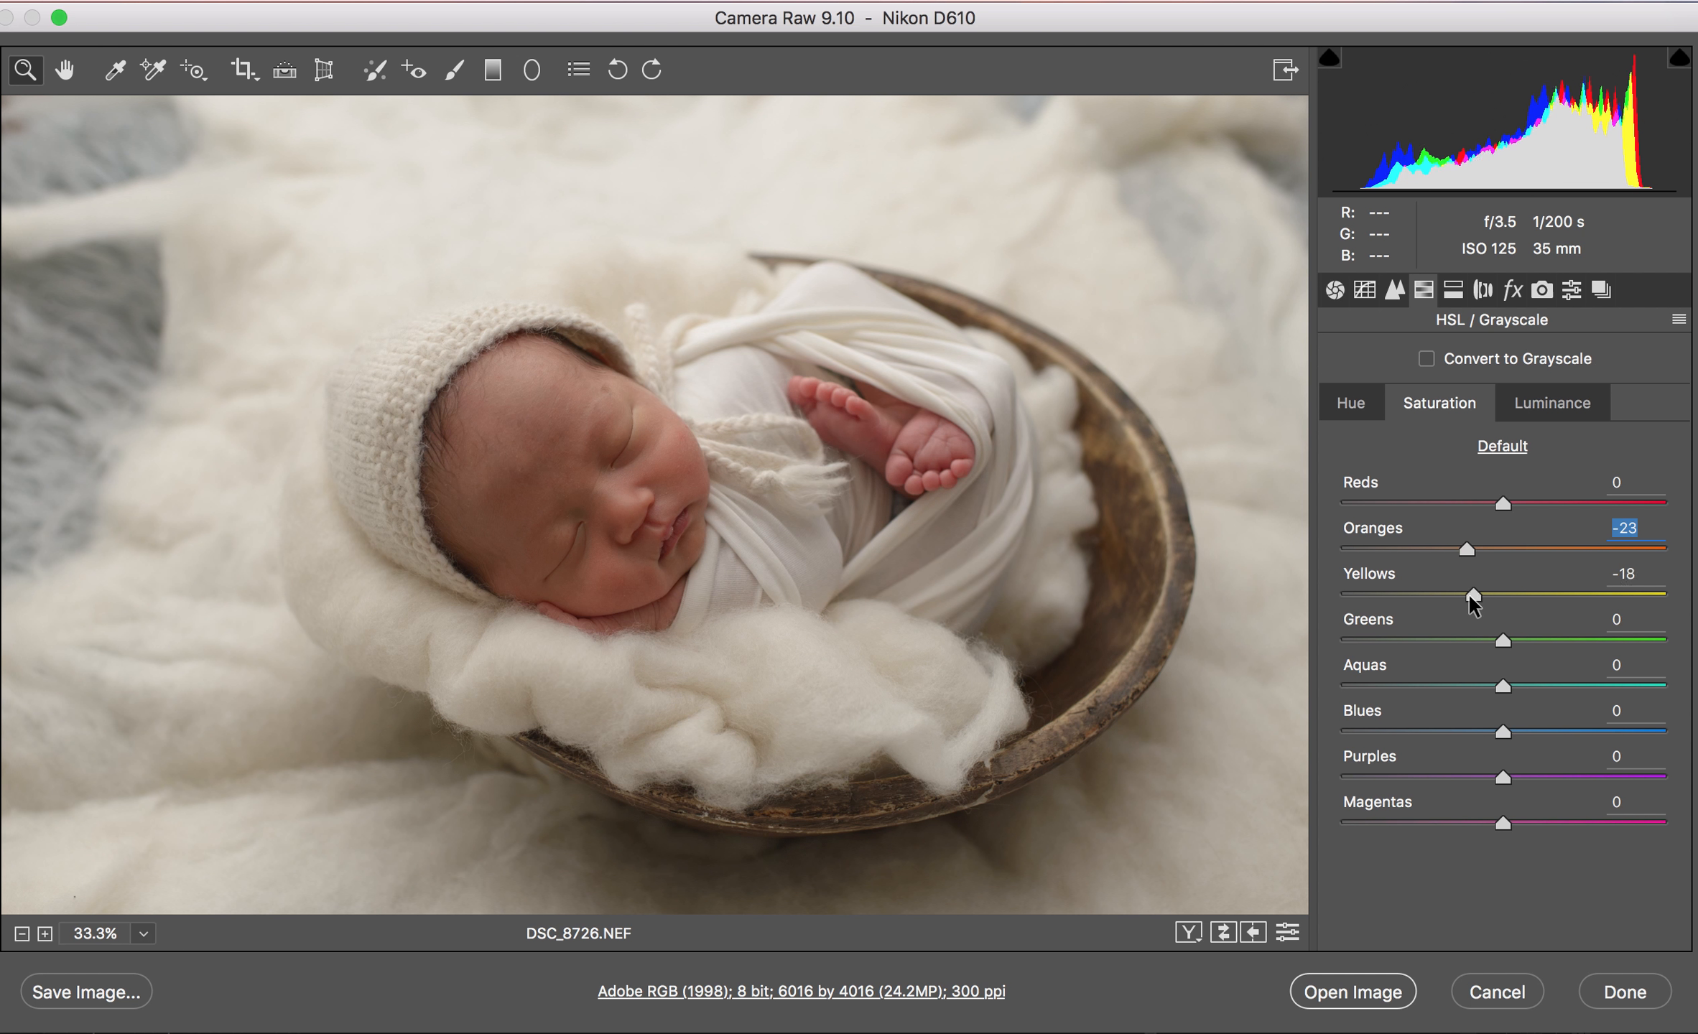
click(1469, 598)
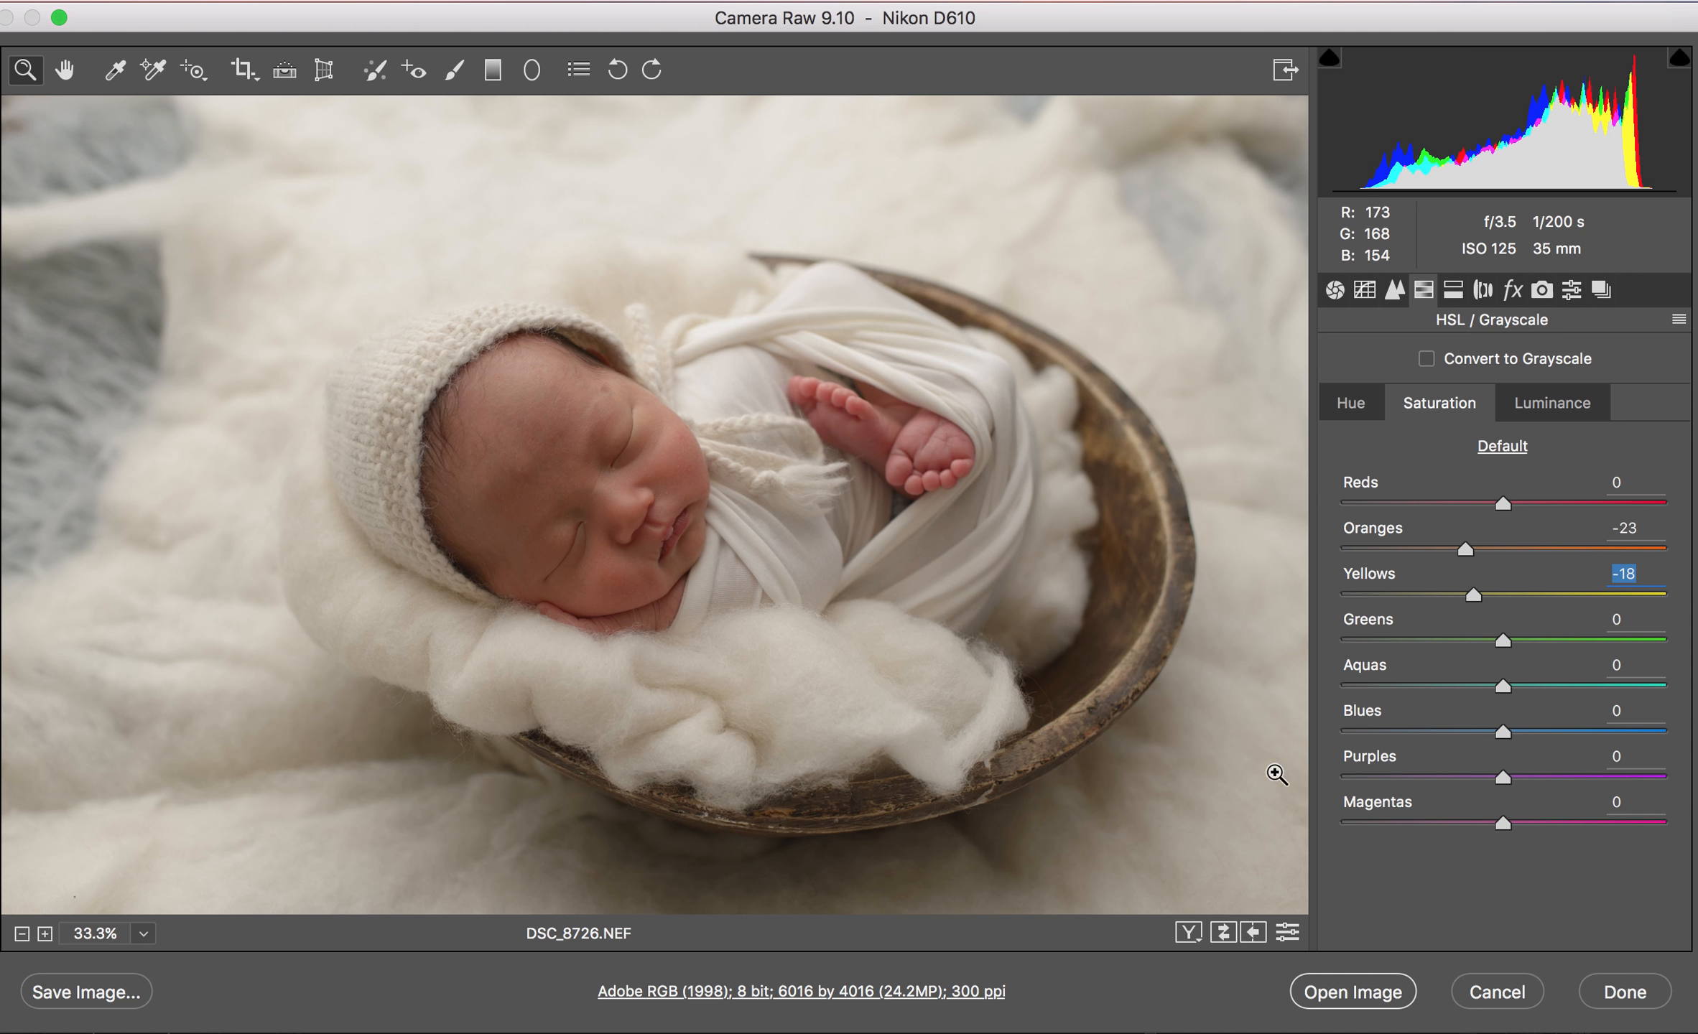
Compare the photo before and after the color changes in the before/after views and return to the single view
click(1186, 933)
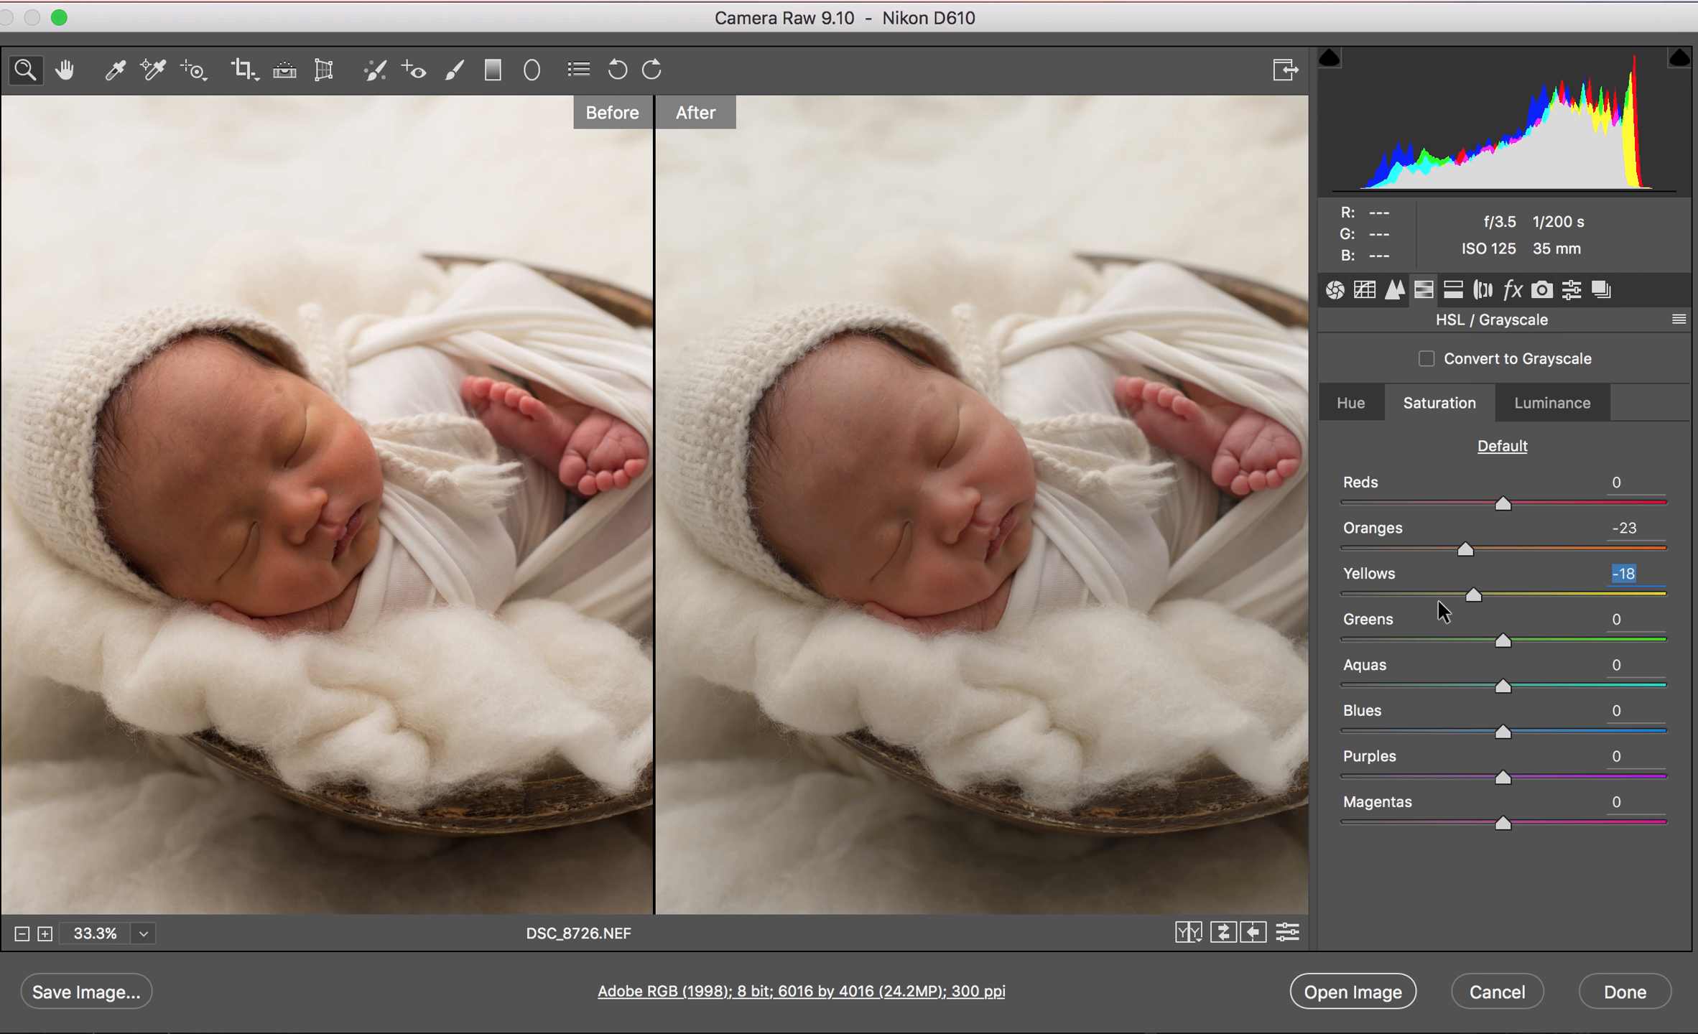
click(1187, 931)
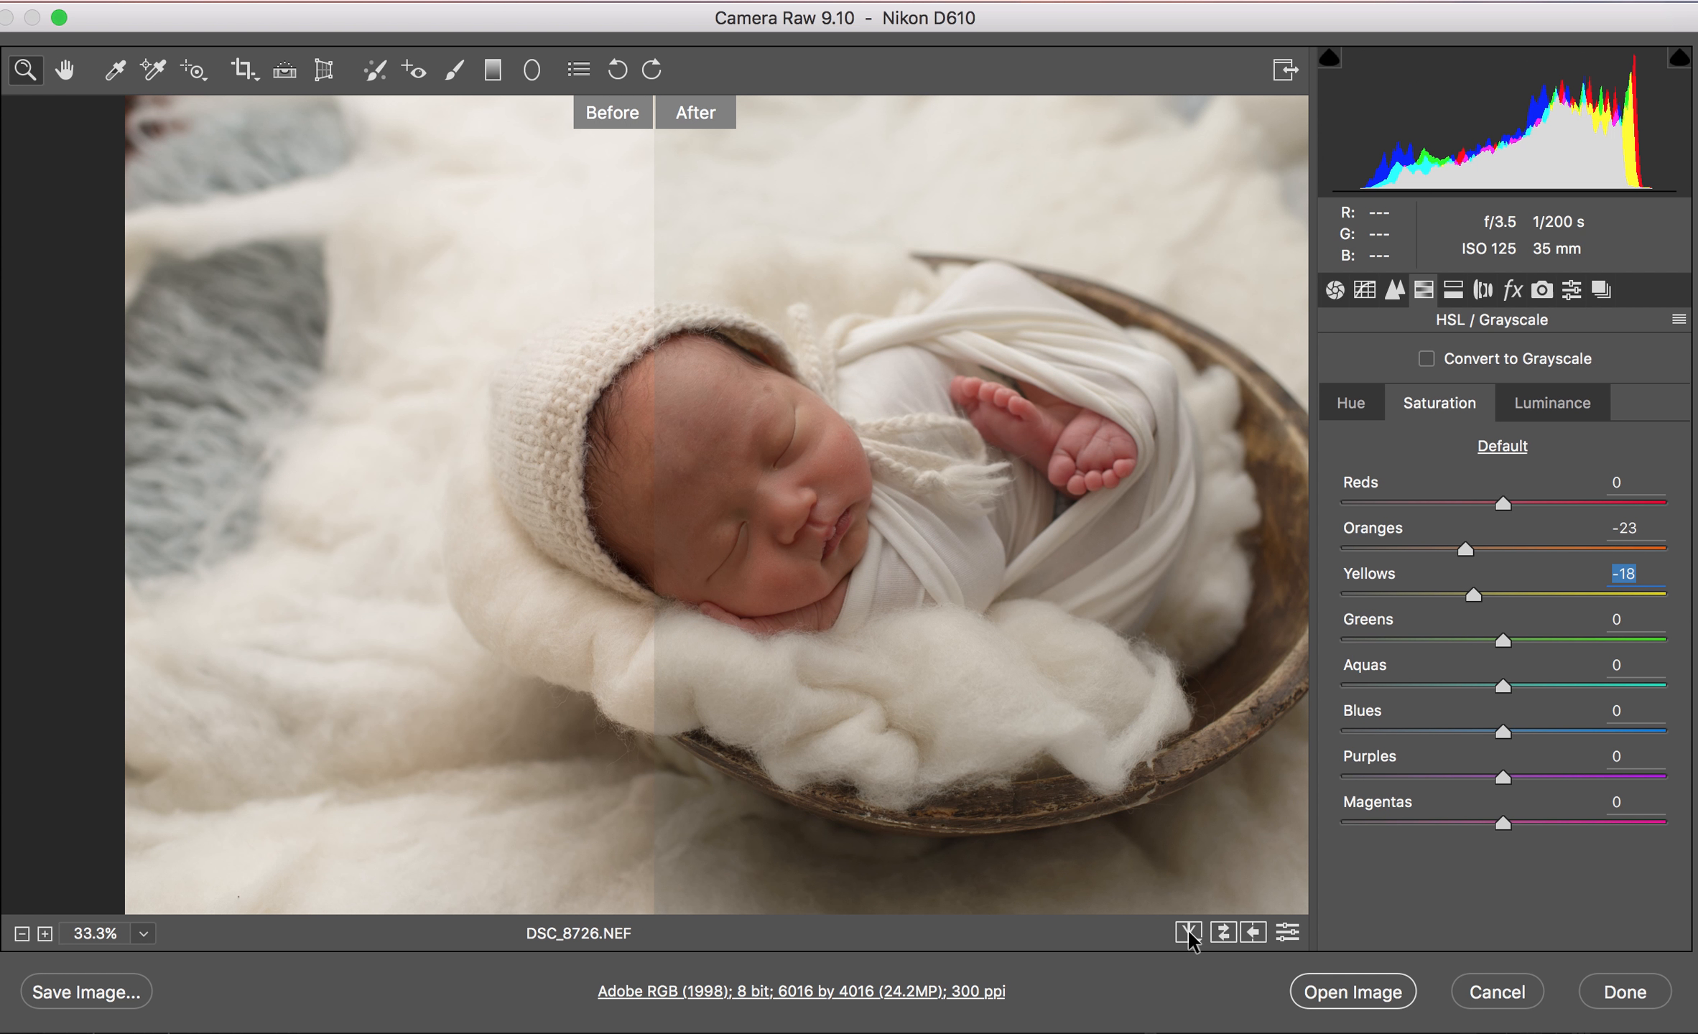
click(1187, 930)
click(1187, 931)
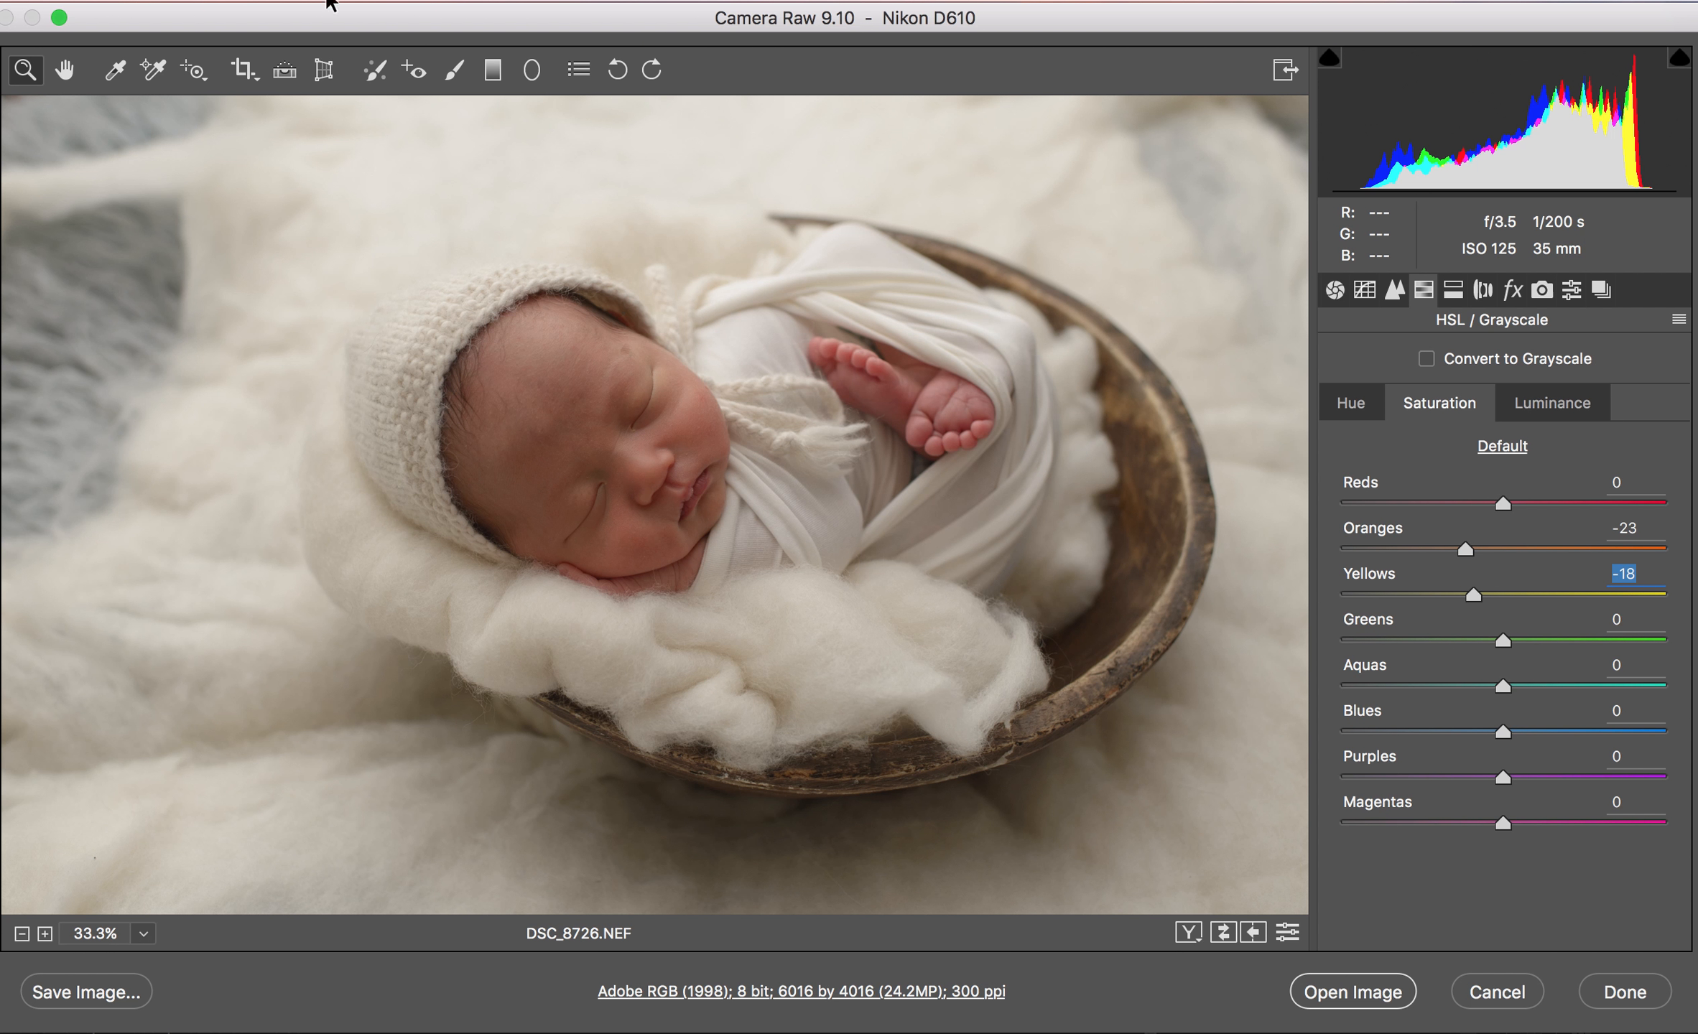
Brighten the baby's face and feet with the Adjustment Brush at +0.35 exposure
click(451, 72)
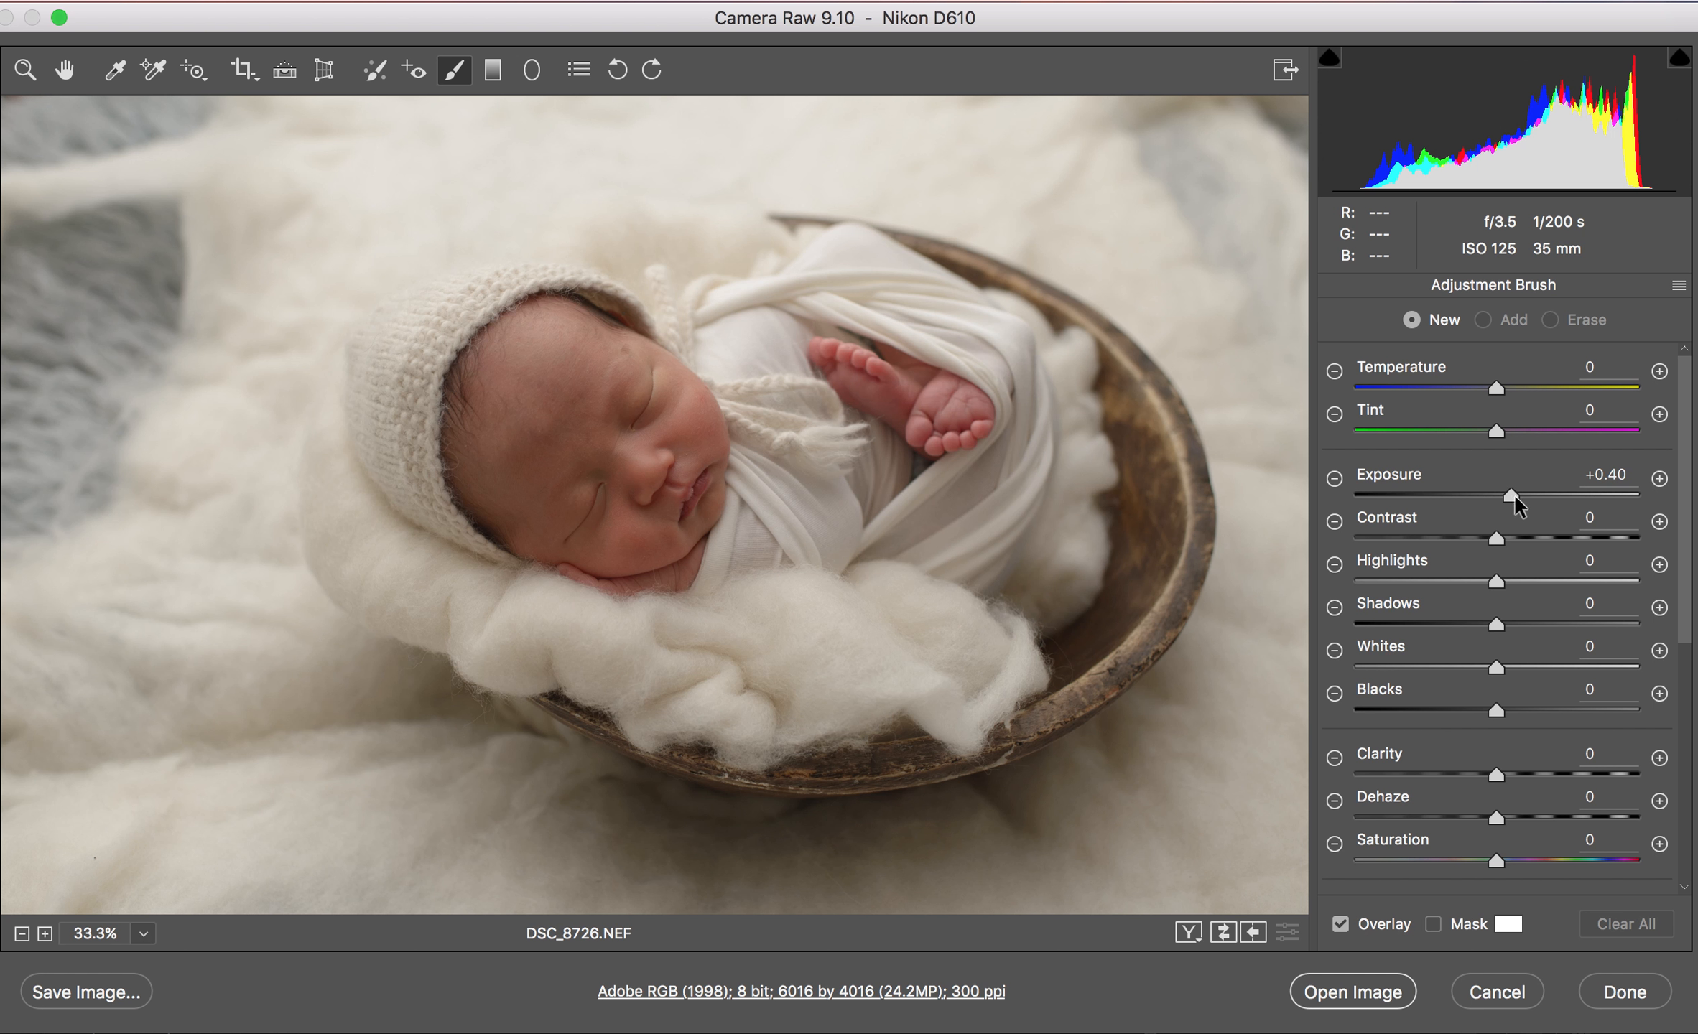
drag(1513, 497, 1511, 497)
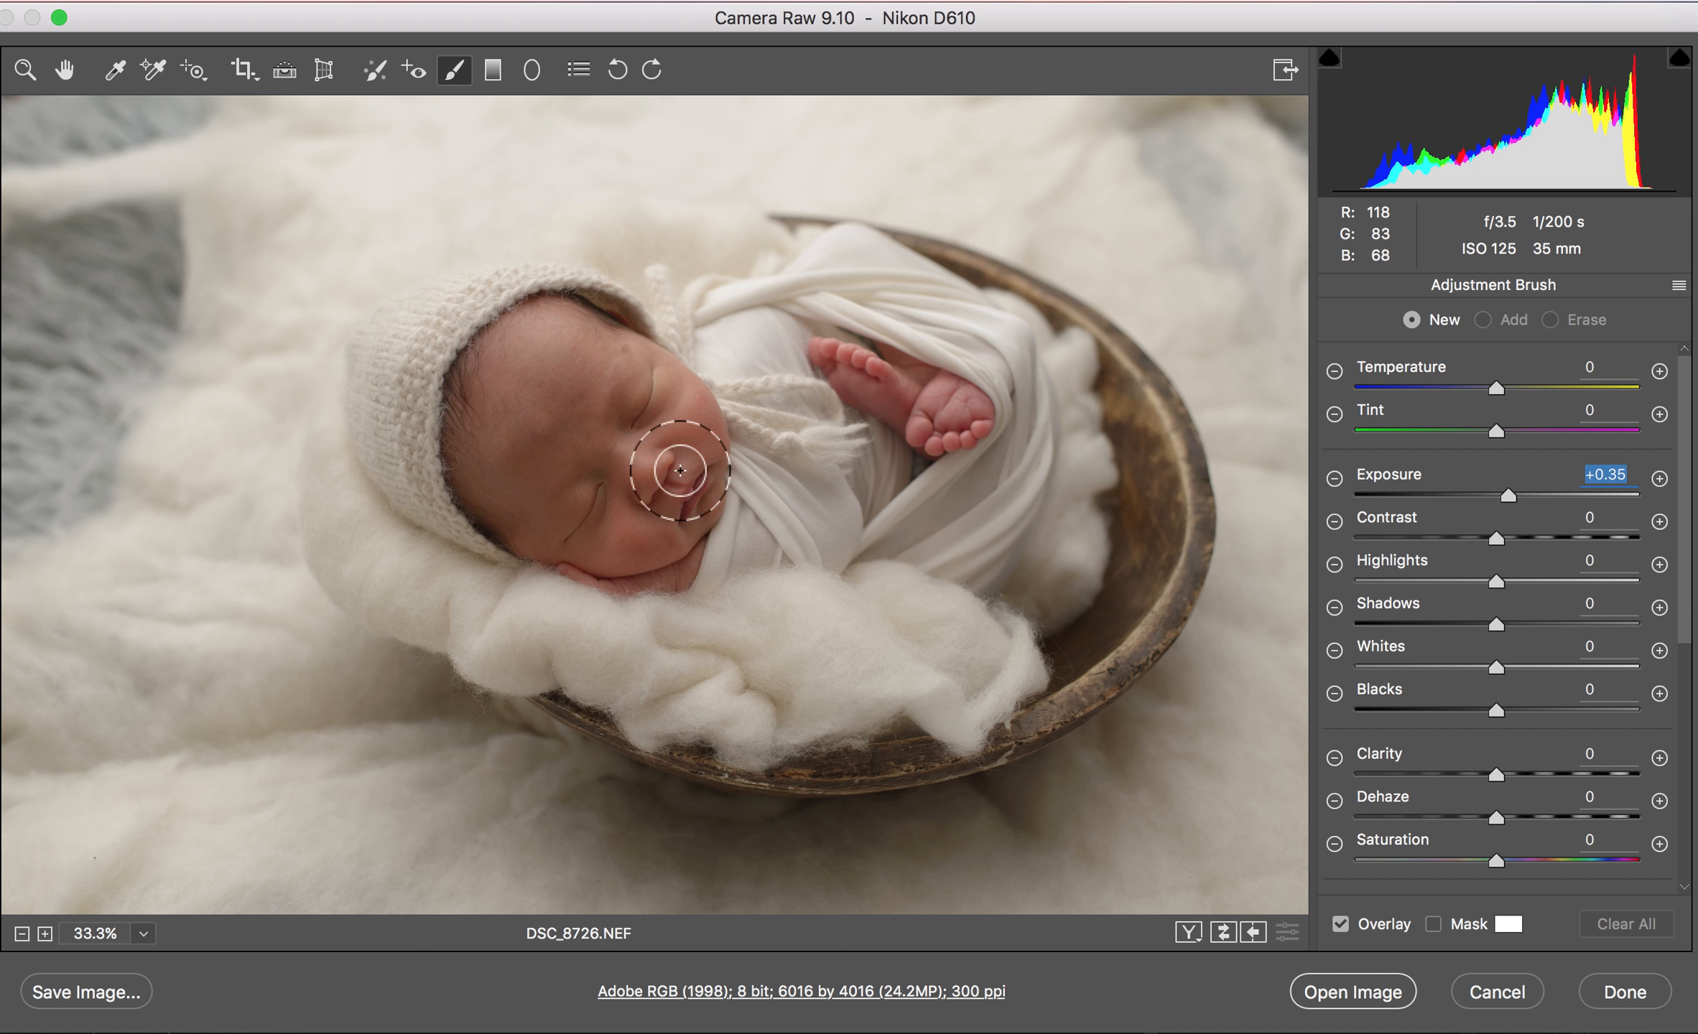
drag(636, 540, 637, 540)
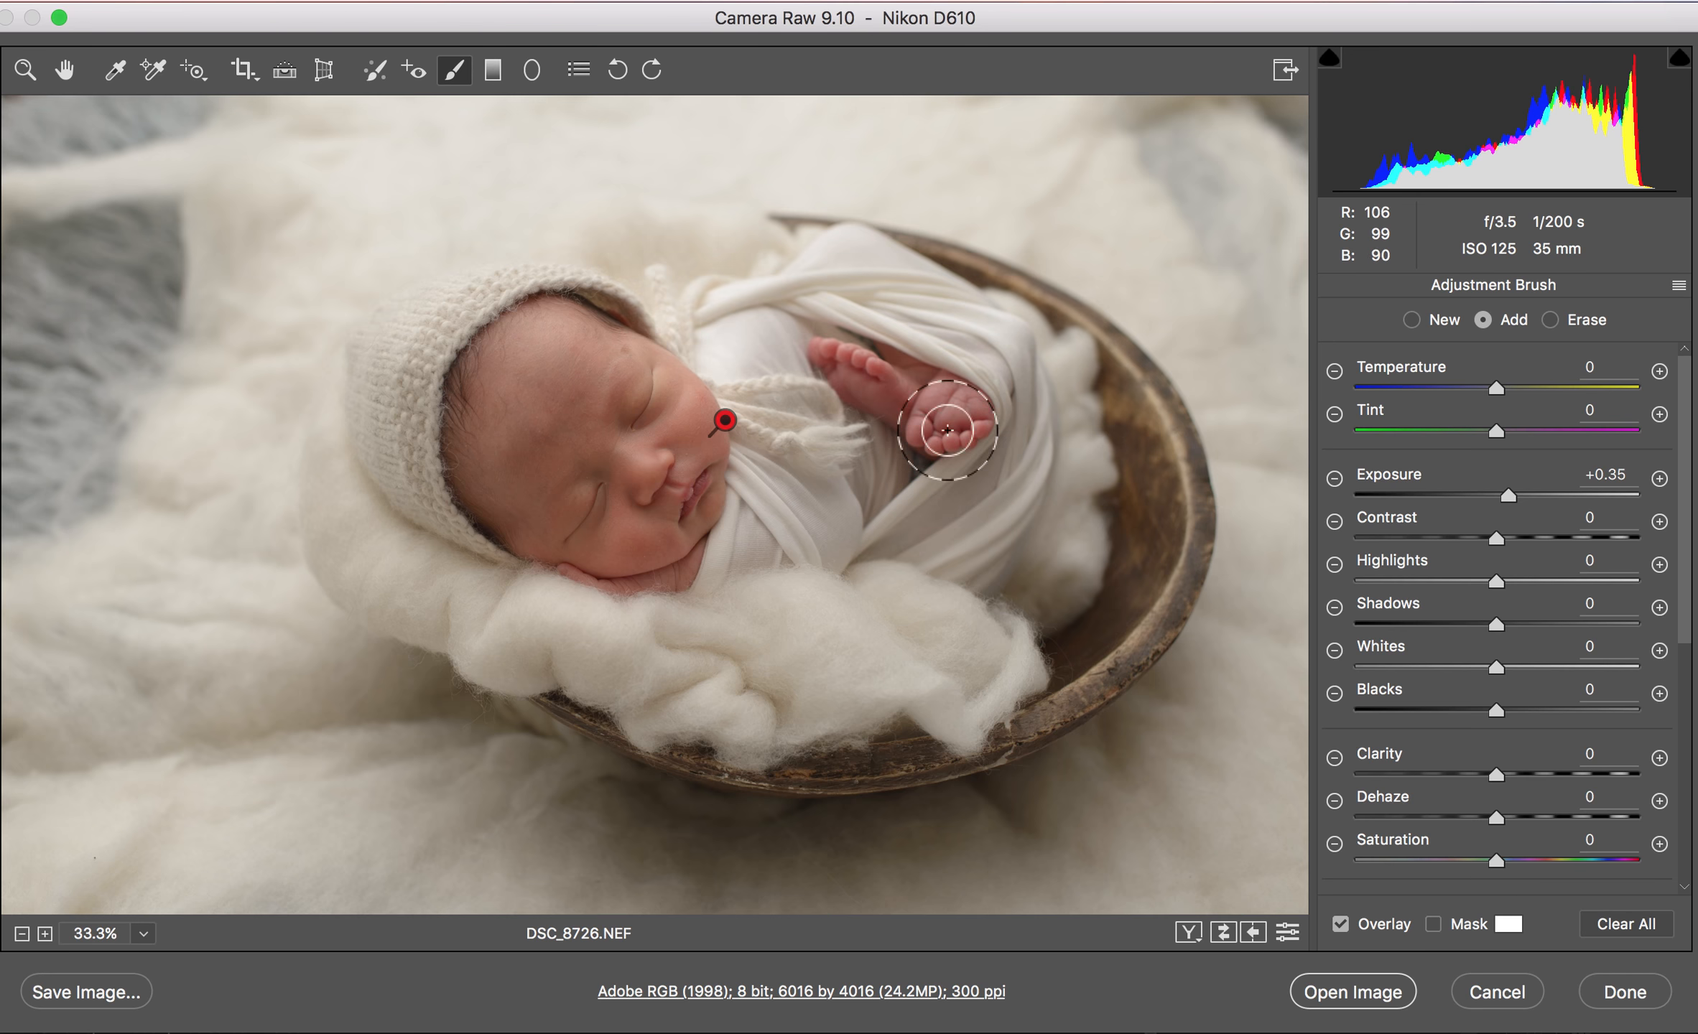
mouse_move(860, 382)
mouse_down()
mouse_move(953, 428)
mouse_move(950, 445)
mouse_up()
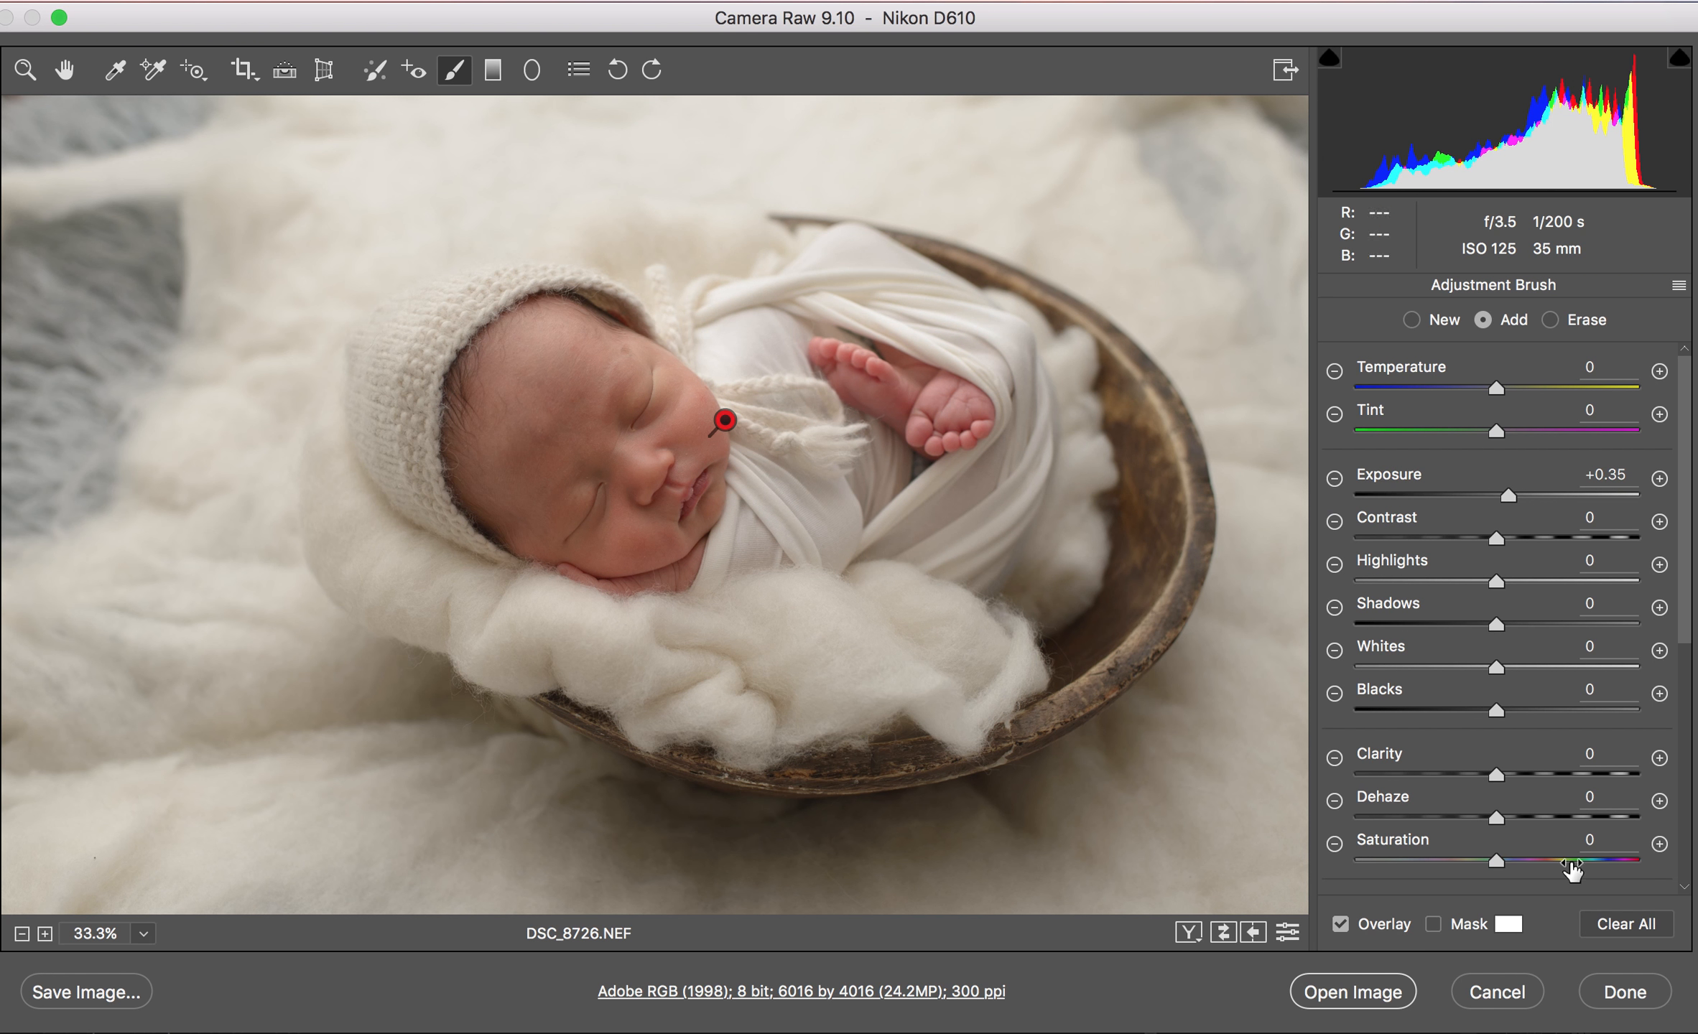
Check the brushed skin against the original in the before/after views and restore the single view
click(1189, 932)
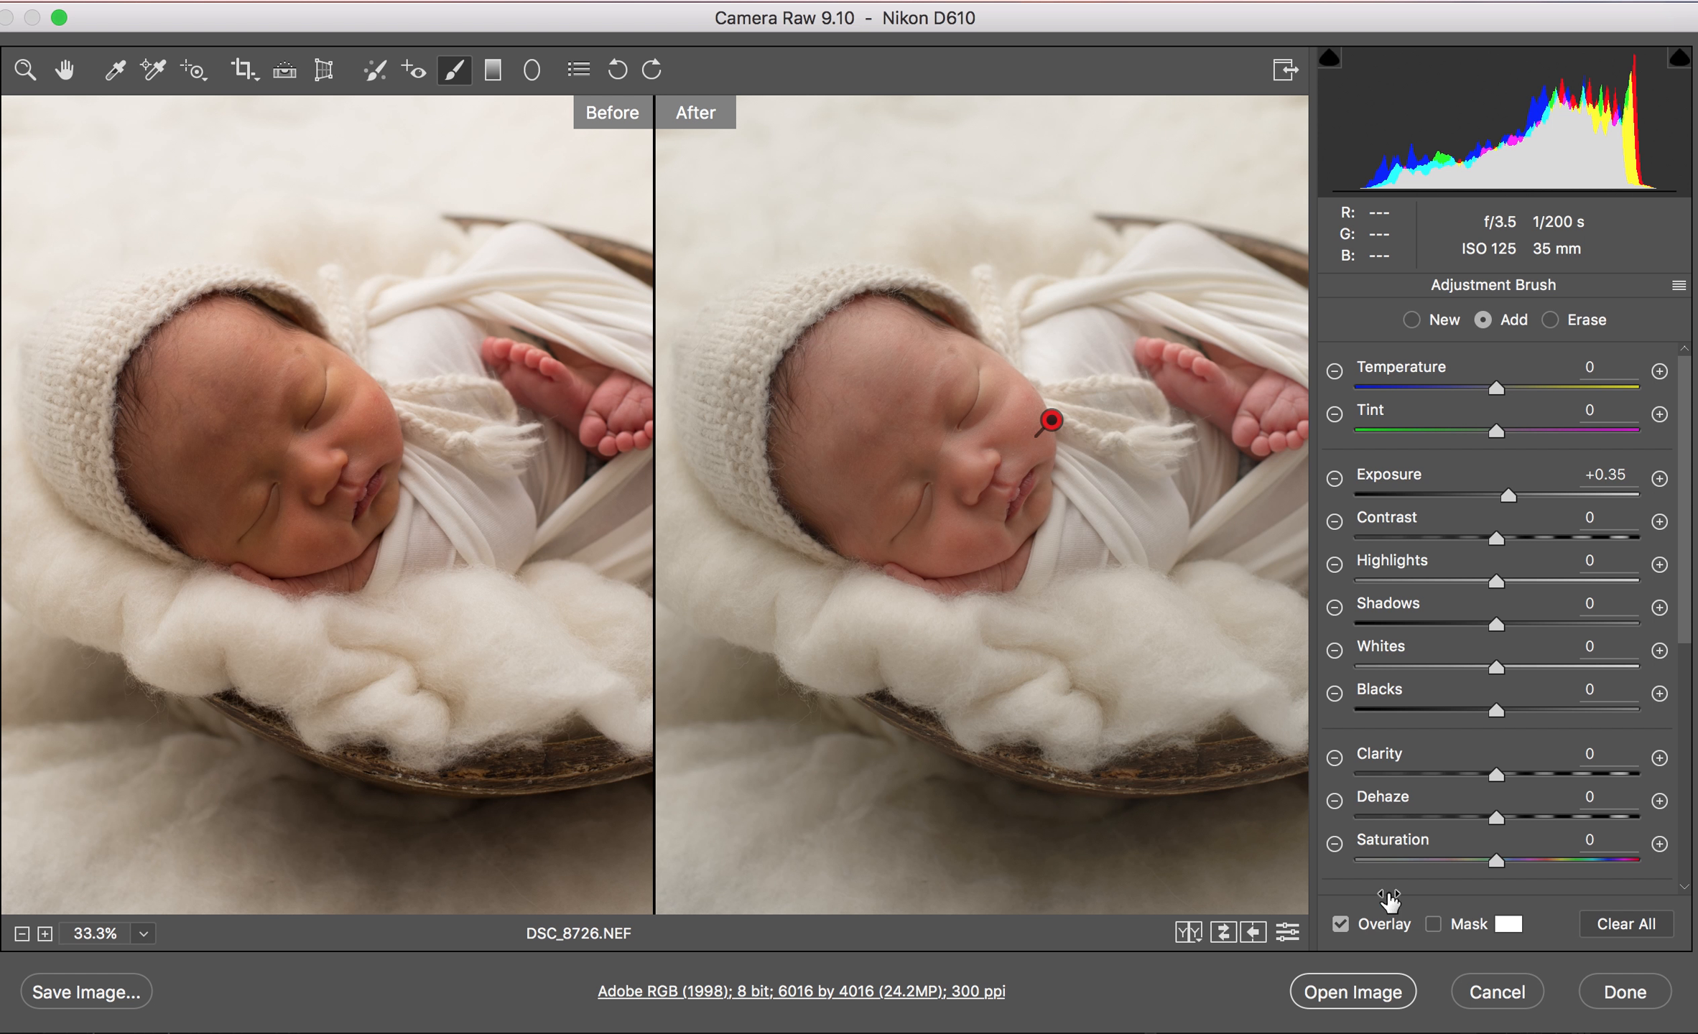
click(1195, 932)
click(1195, 932)
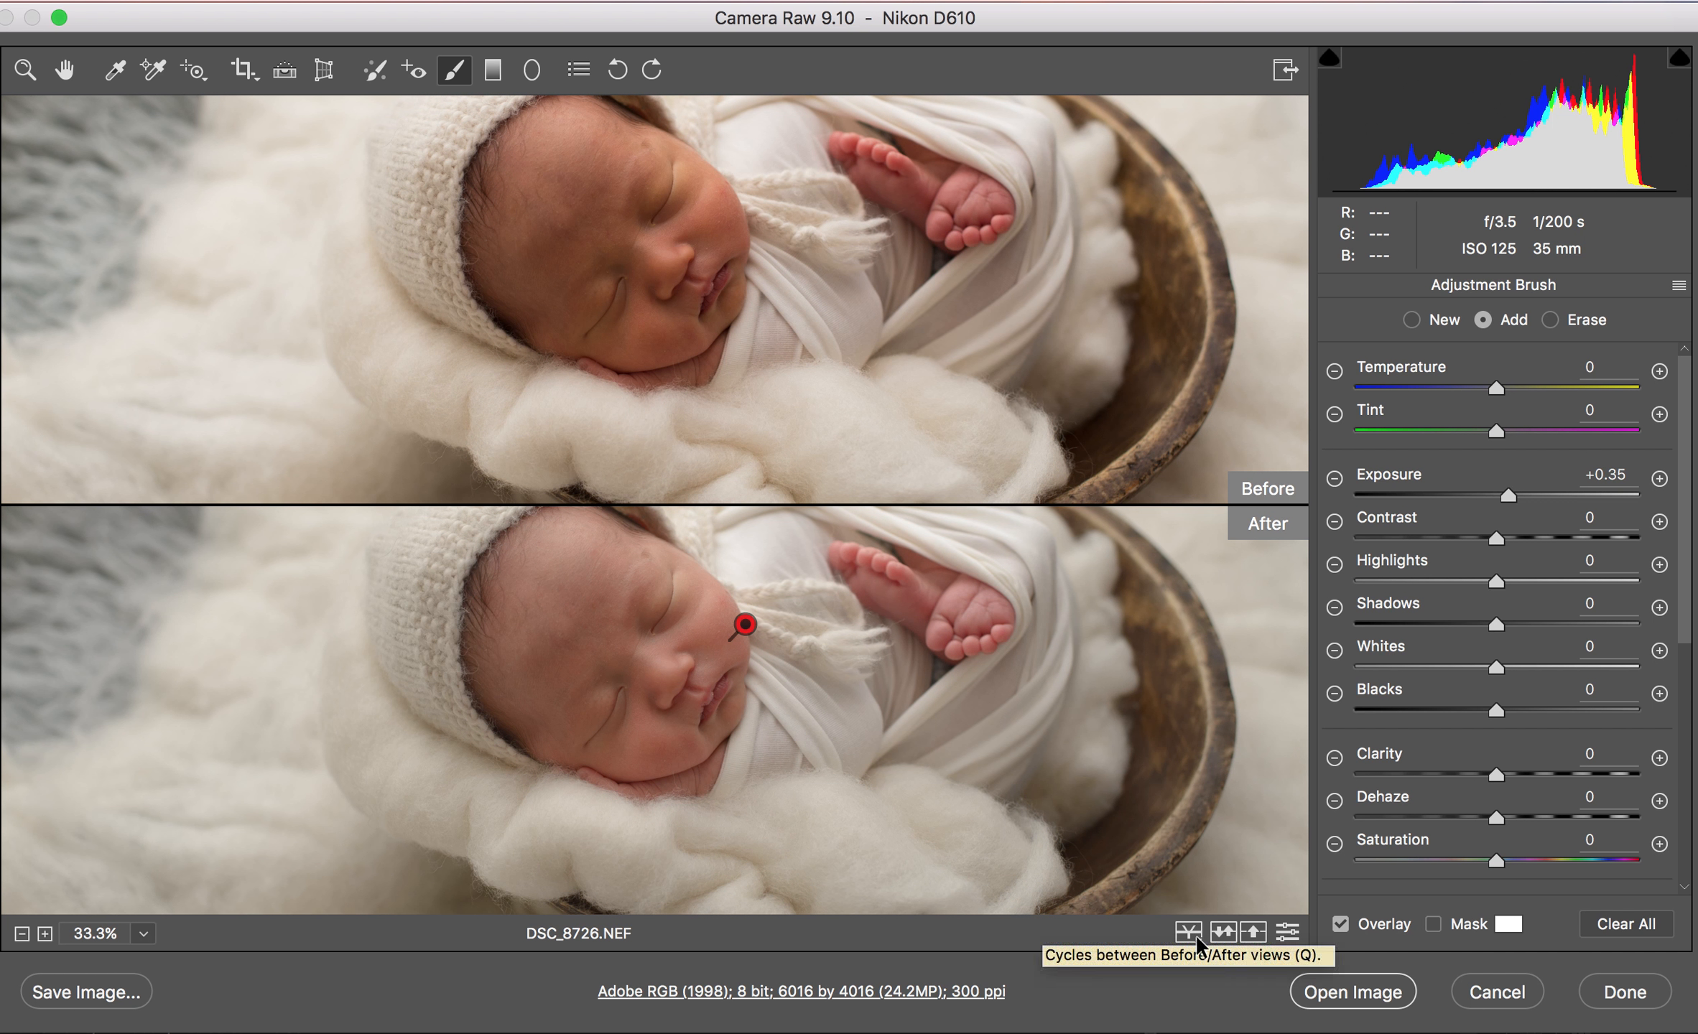
click(1195, 936)
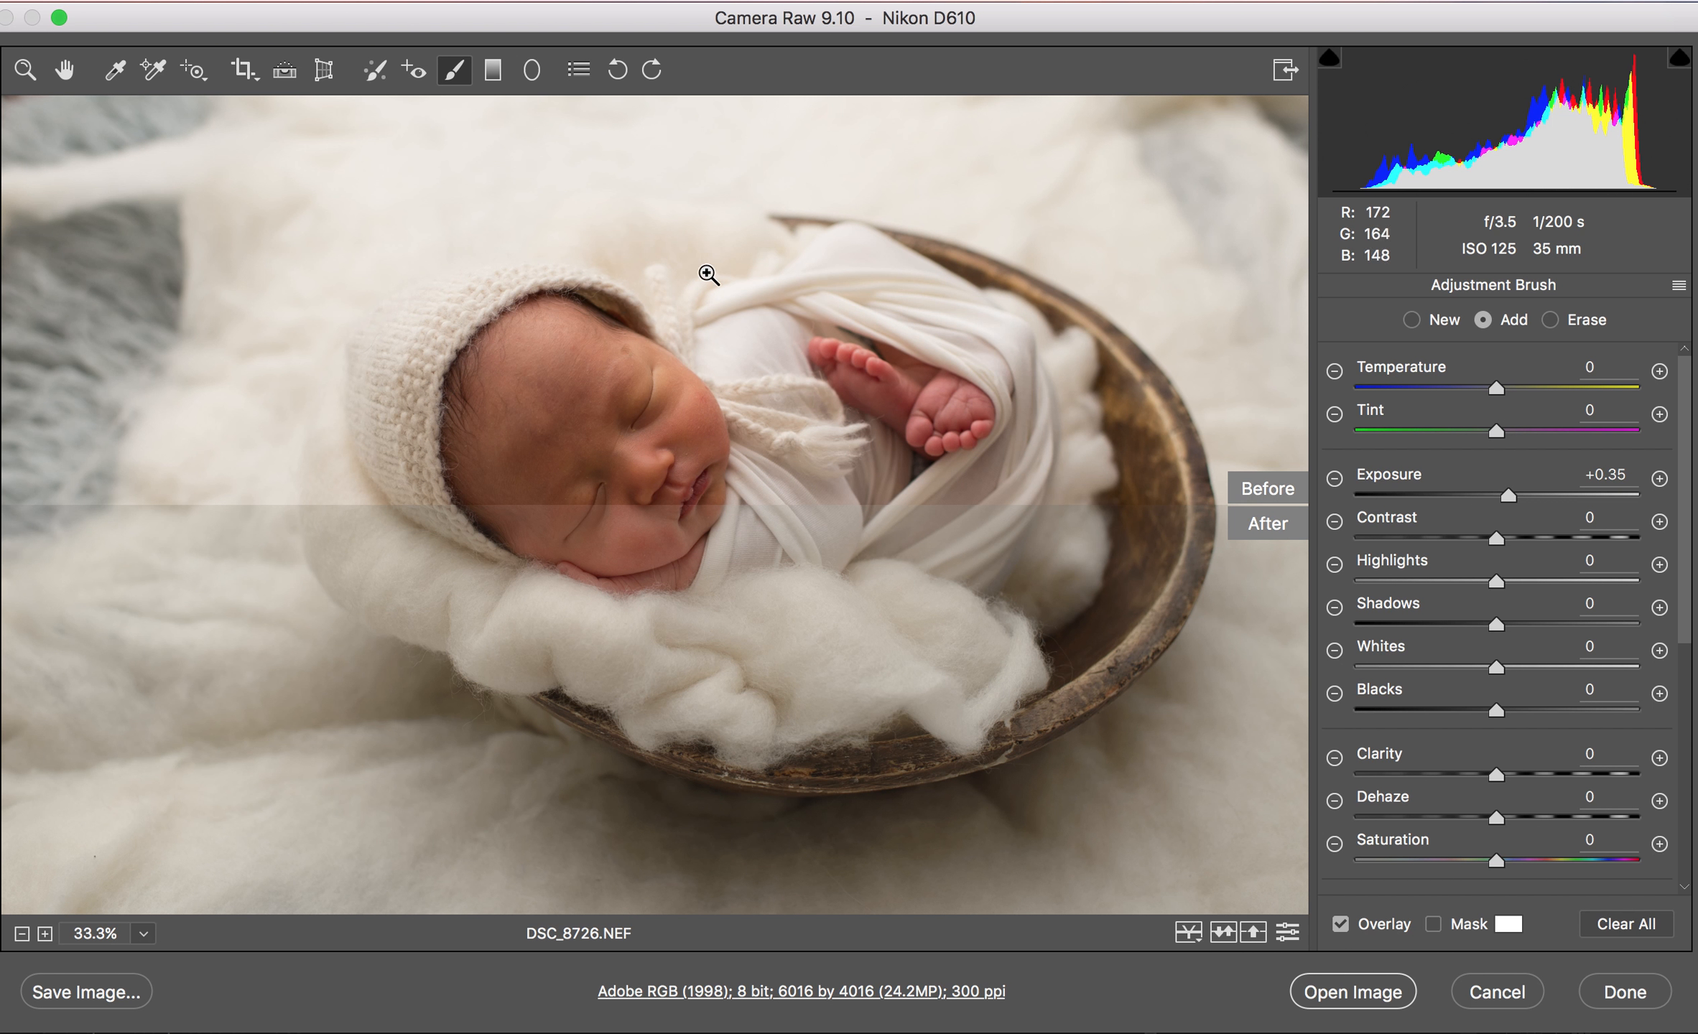
click(1192, 932)
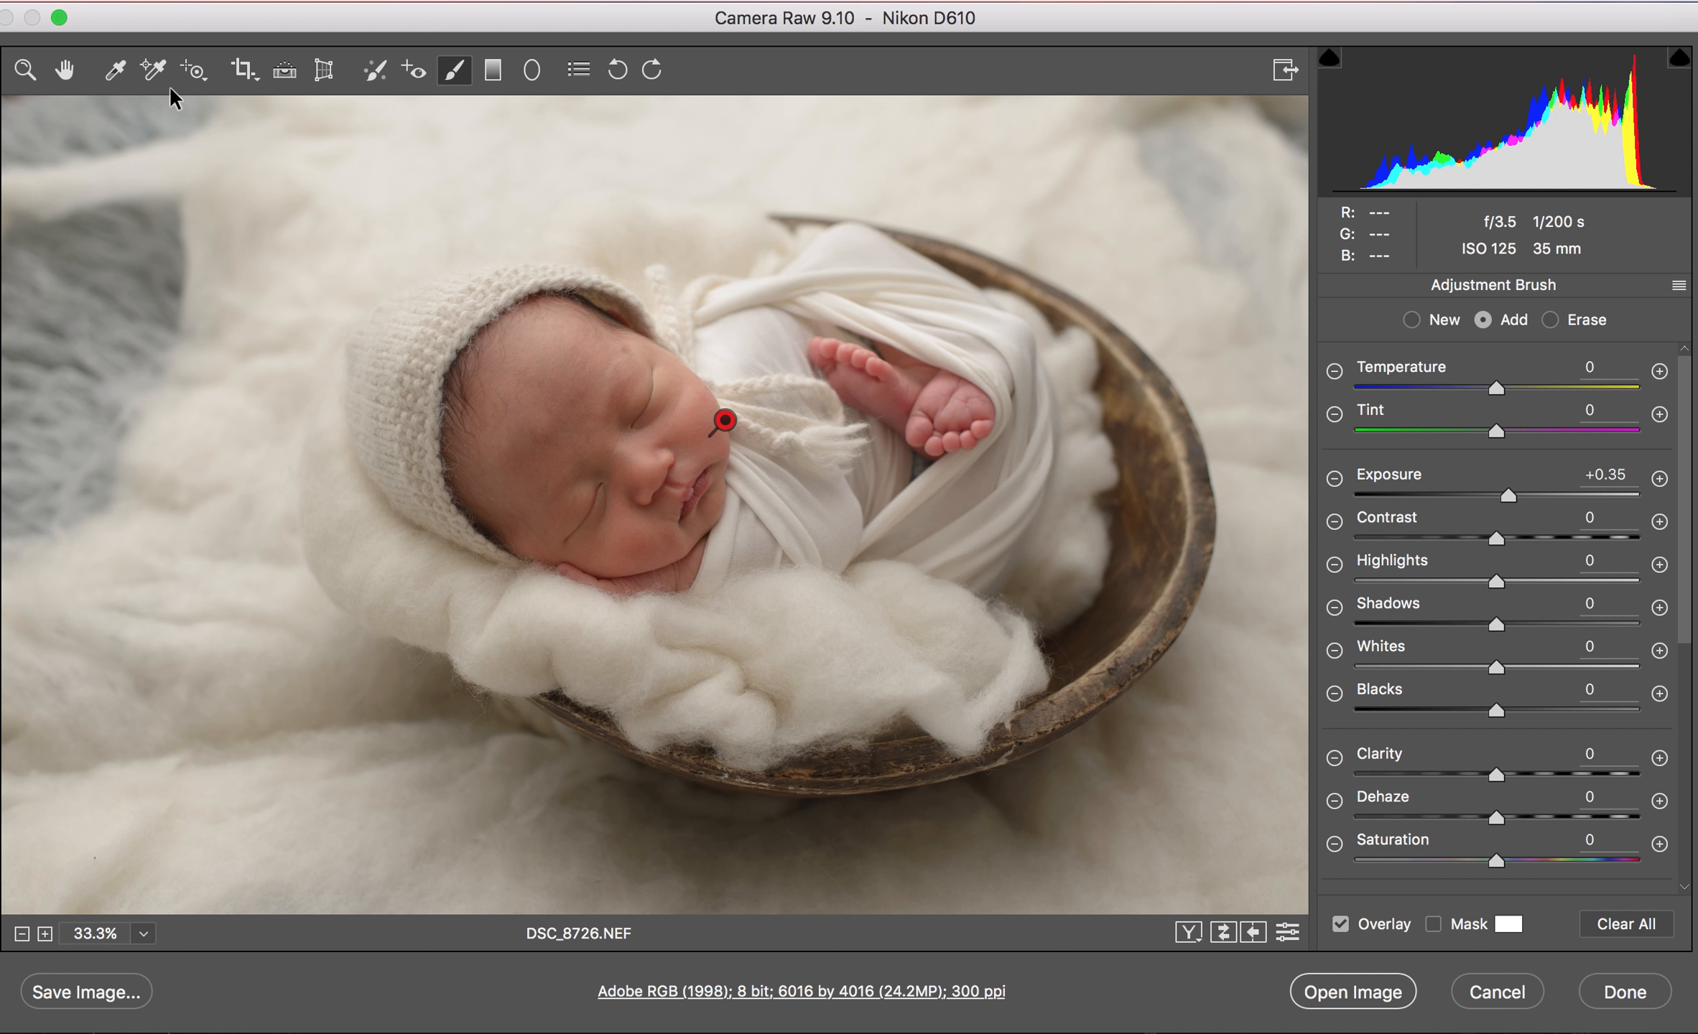
Leave the Adjustment Brush and lower the whole photo's Highlights to about -26 in the basic adjustments
click(9, 78)
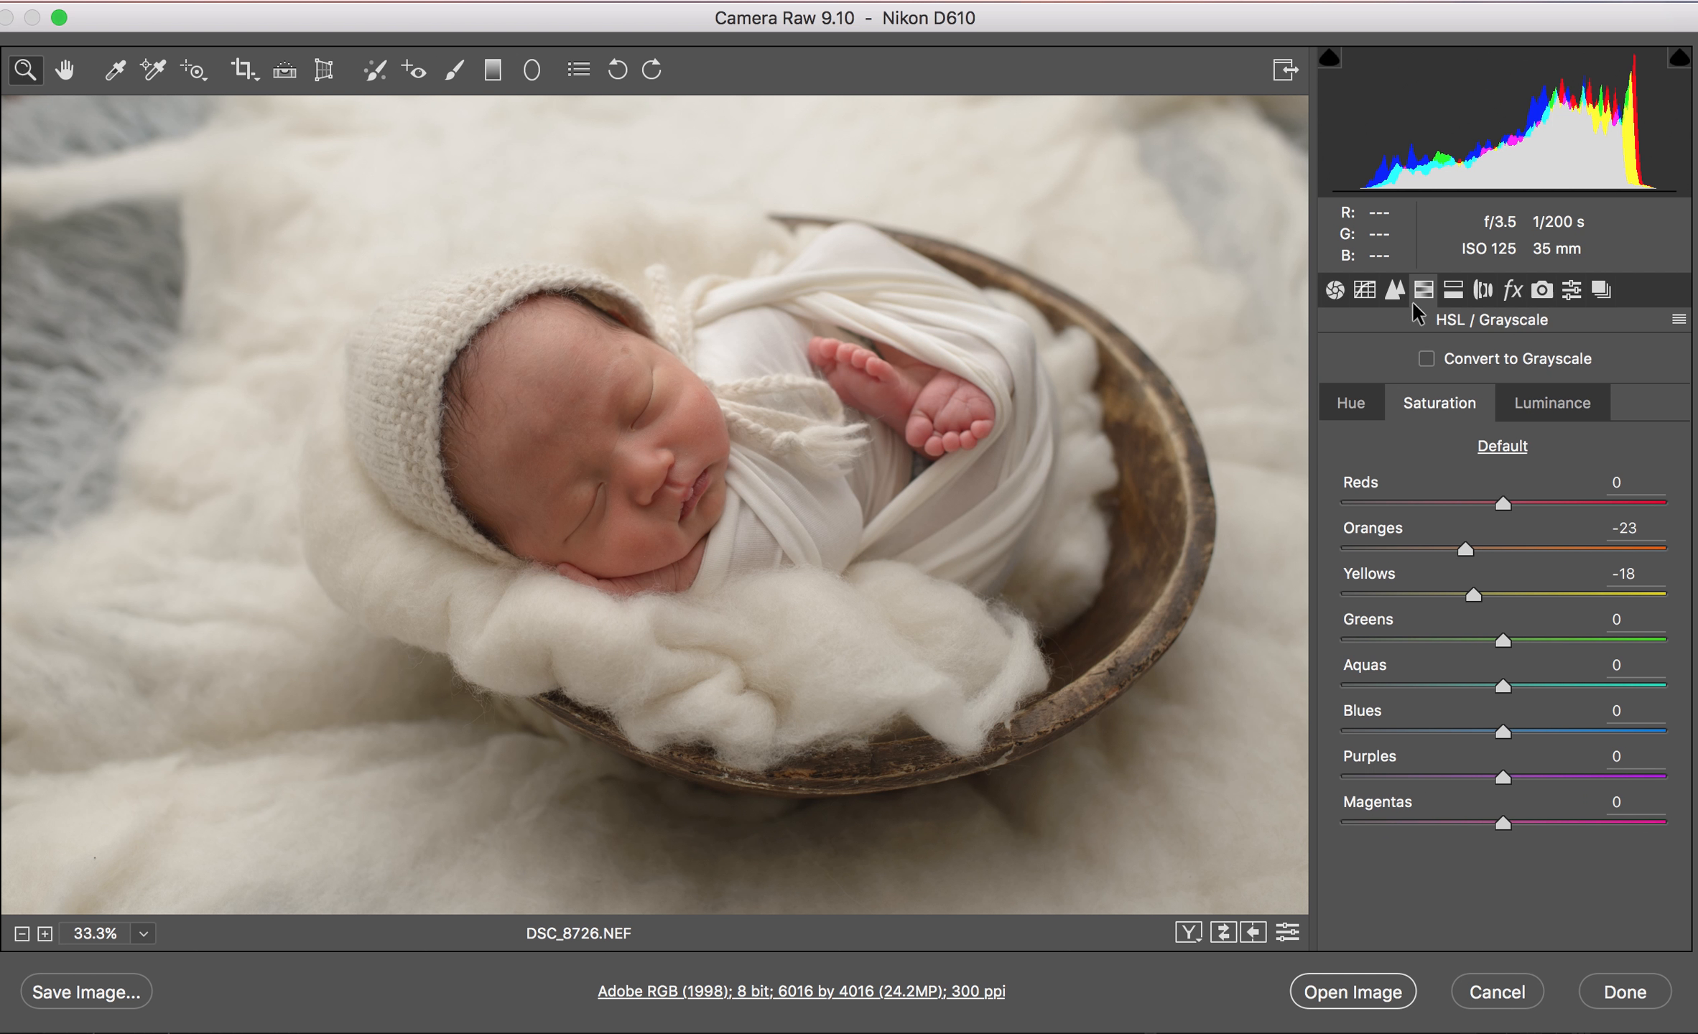
click(1333, 292)
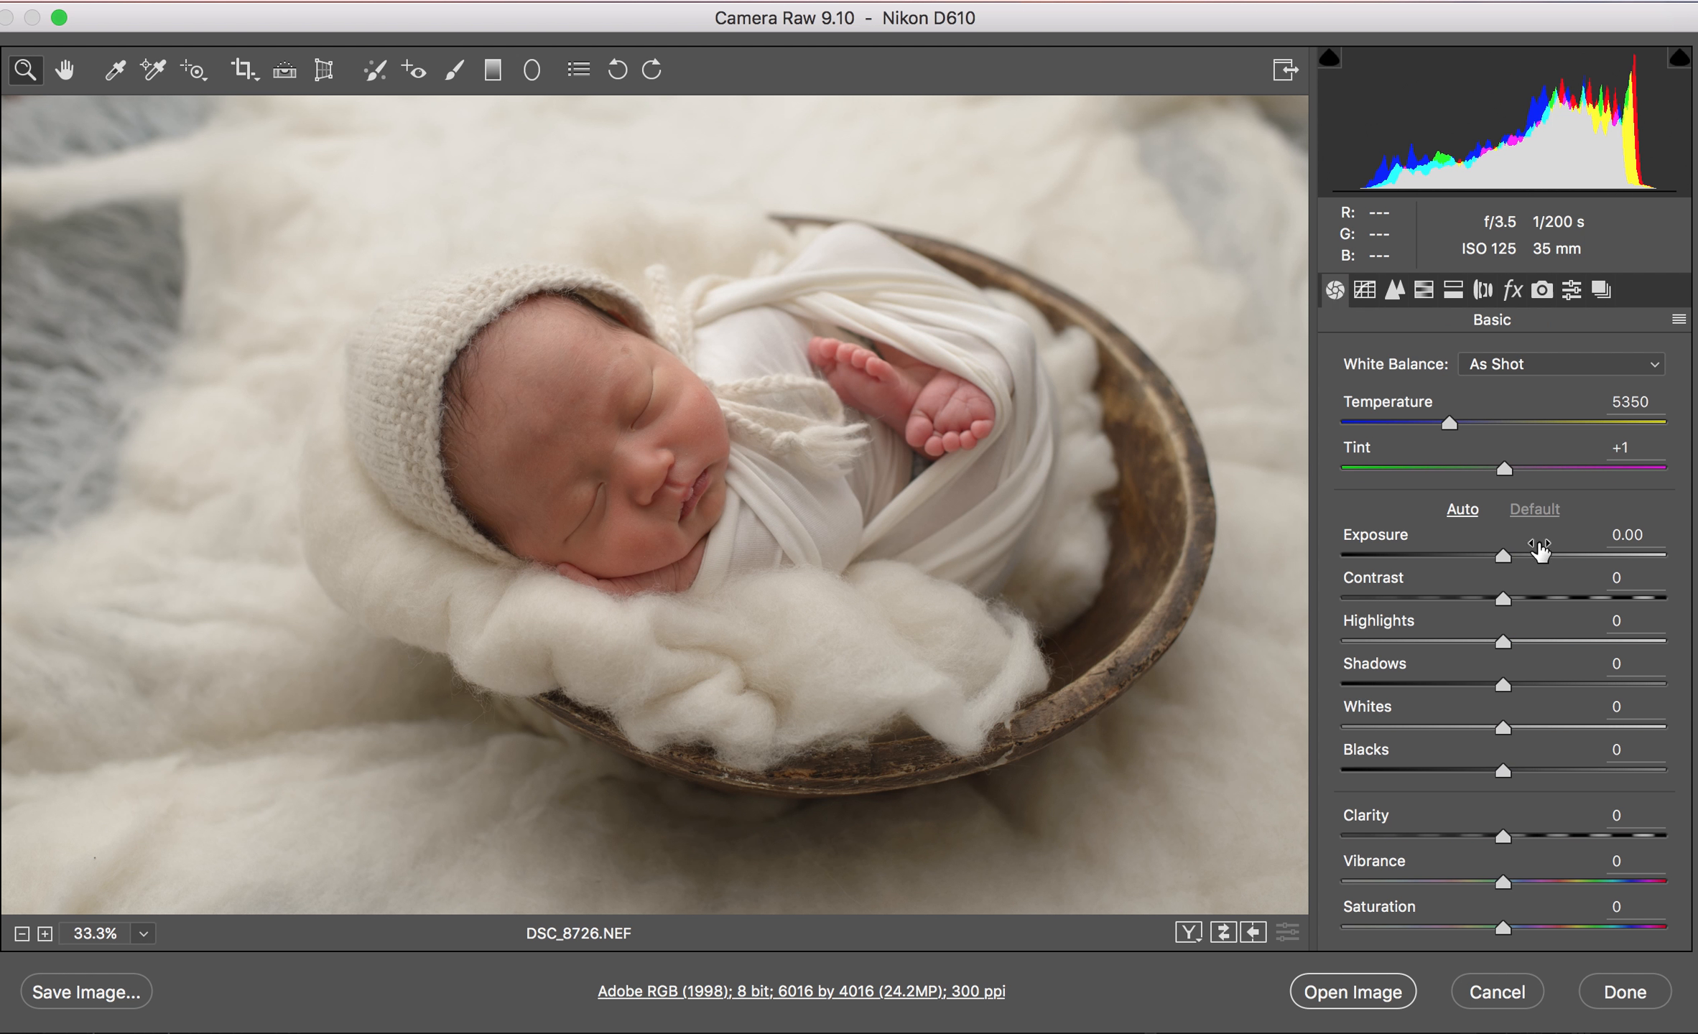
drag(1504, 643, 1475, 654)
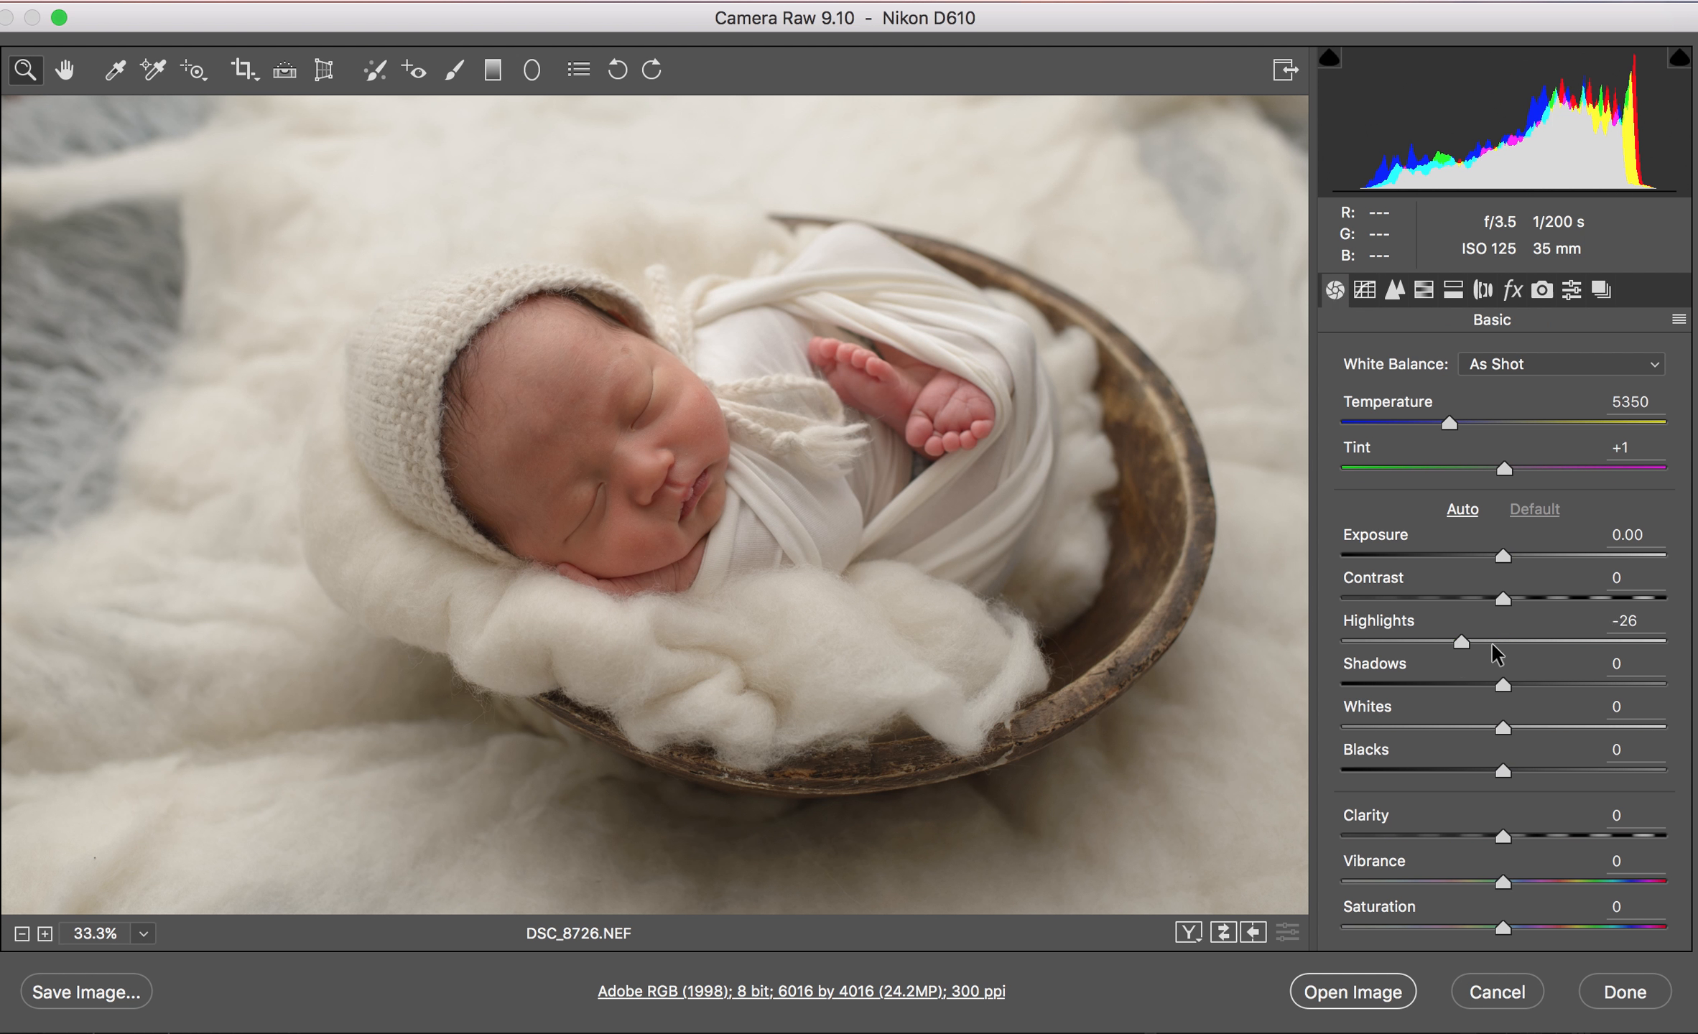